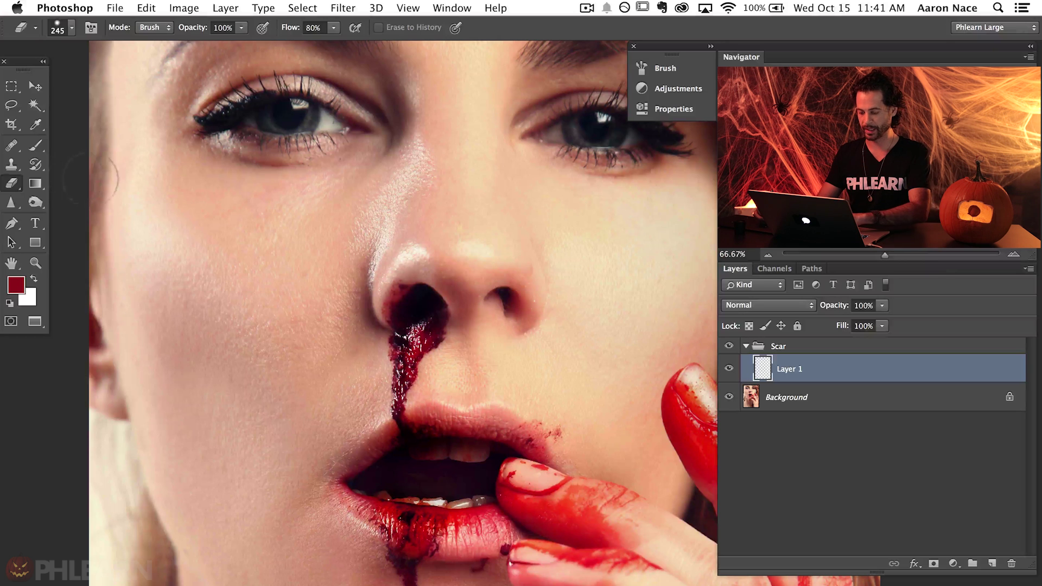
Step: Lasso a thin jagged scar shape down the cheek beside the nose, fill it with black on Layer 1 and deselect
key(l)
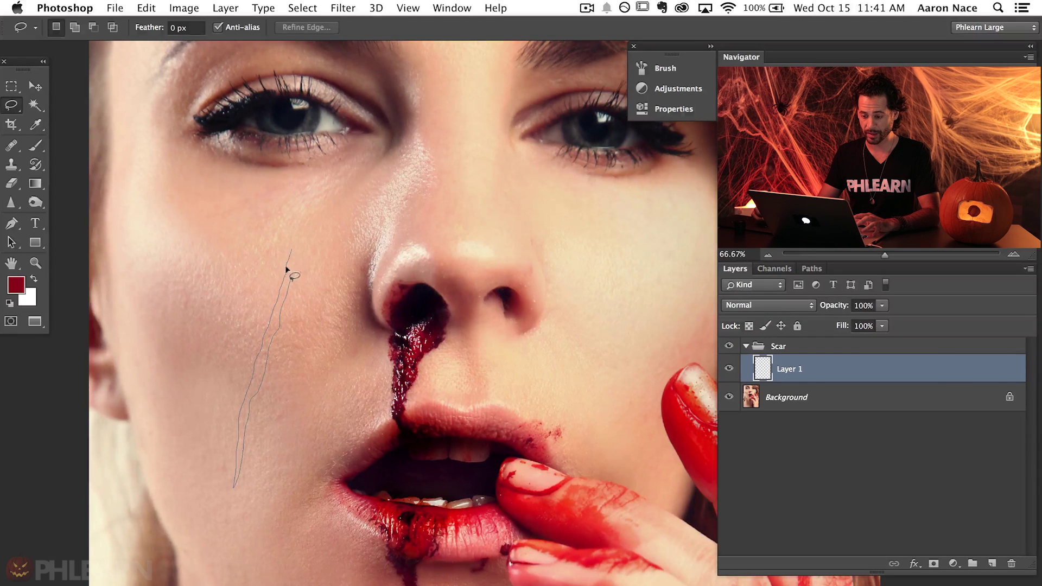
drag(289, 230, 296, 241)
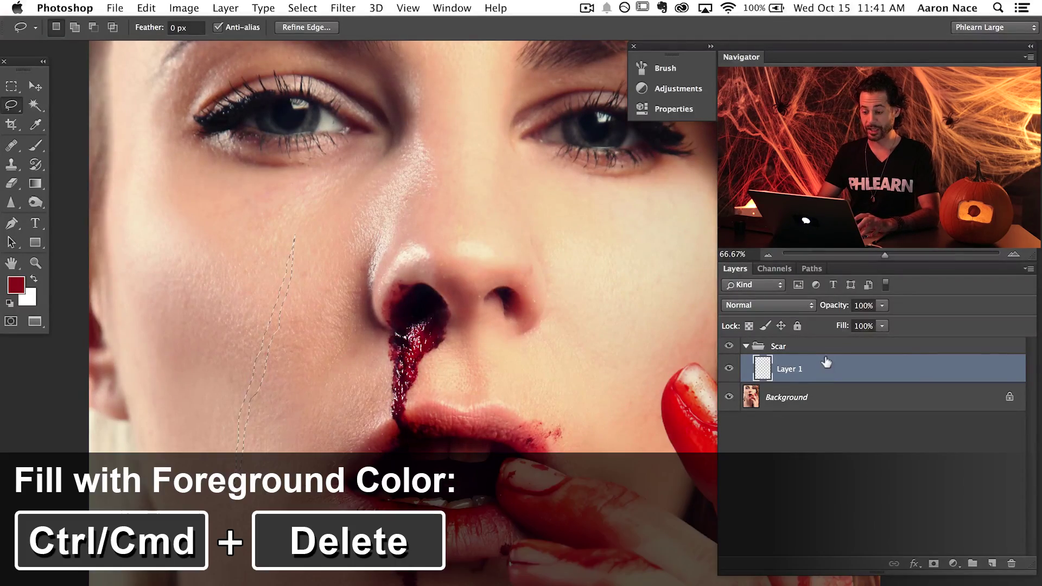
key(shift+BackSpace)
click(625, 239)
key(l)
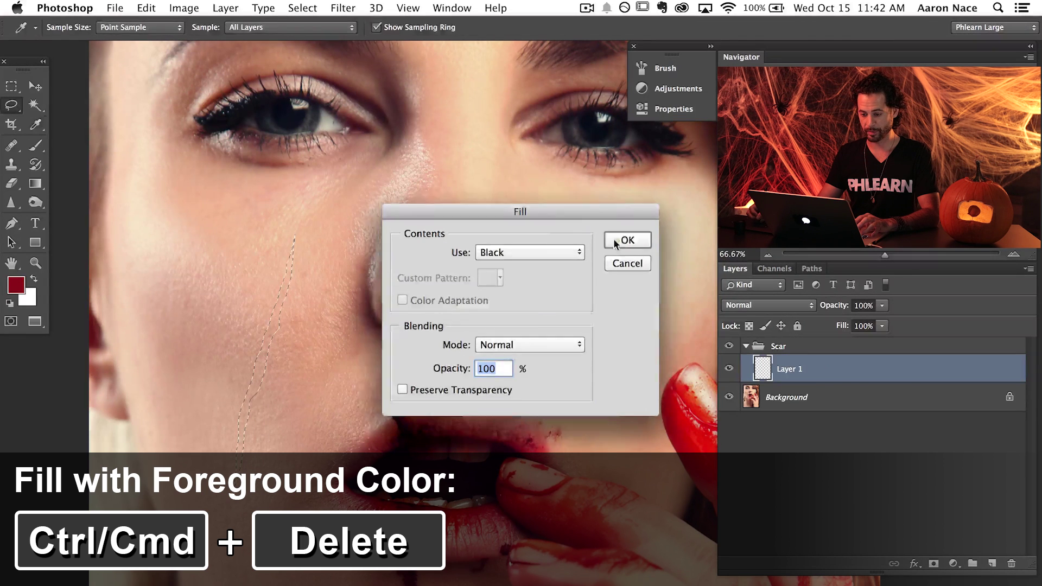
key(super+d)
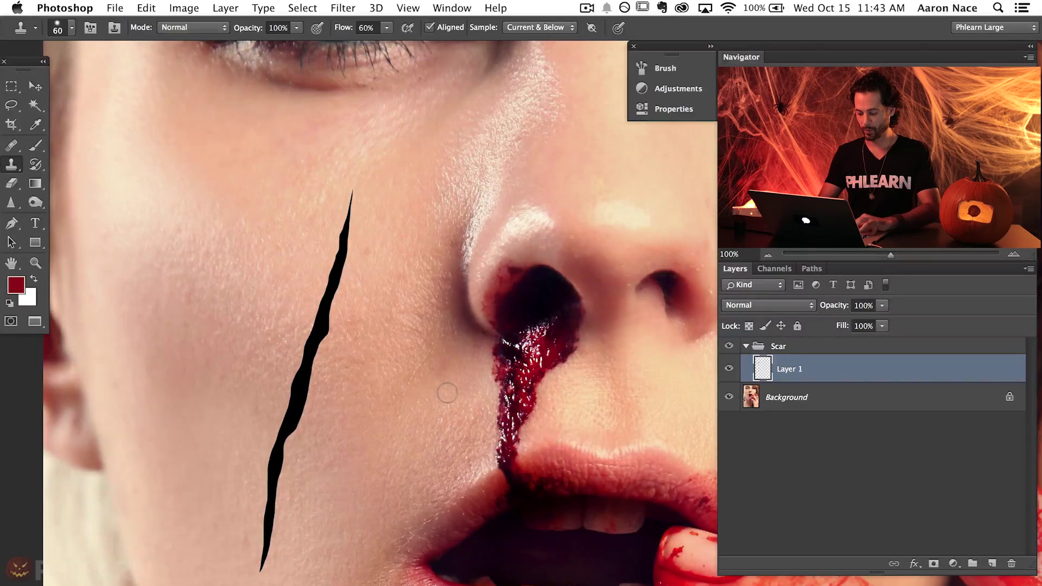
Step: Create a new layer and clone skin over the edges of the black scar with a 60 px Clone Stamp, leaving a thin dark line
key(super+shift+alt+n)
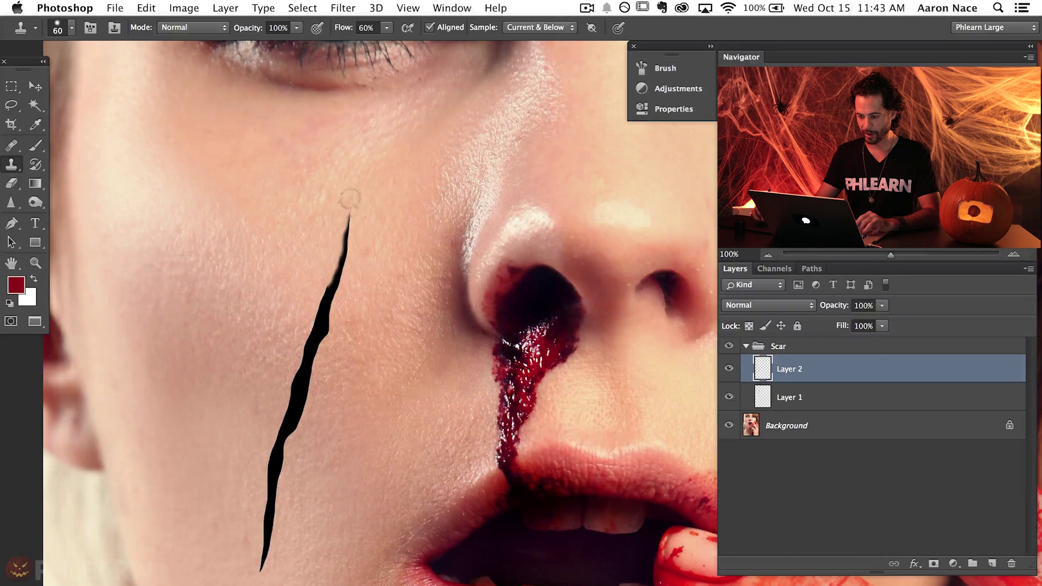
mouse_move(328, 274)
mouse_down()
mouse_move(268, 449)
mouse_move(261, 519)
mouse_up()
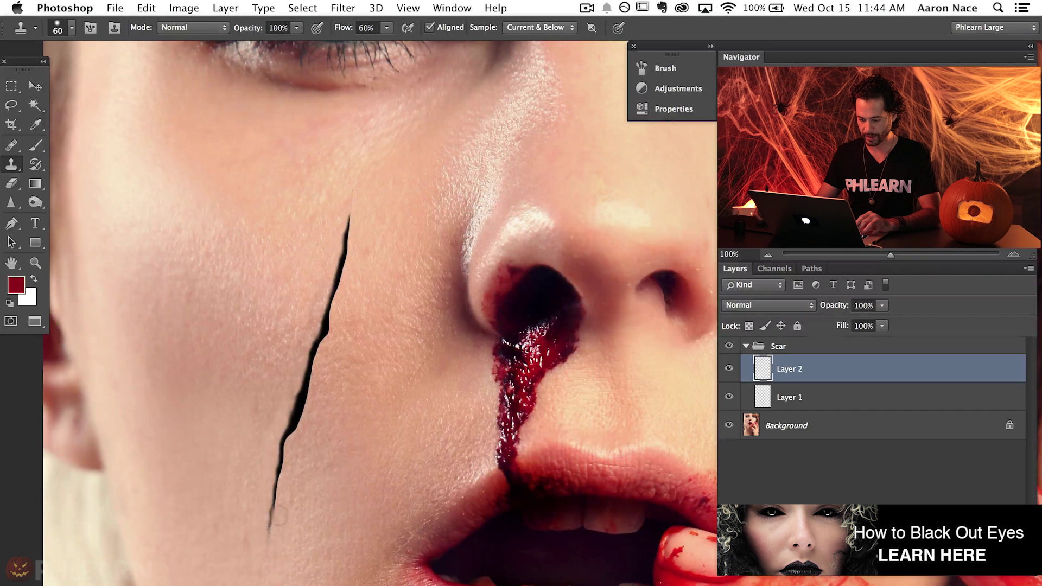
drag(281, 480, 286, 454)
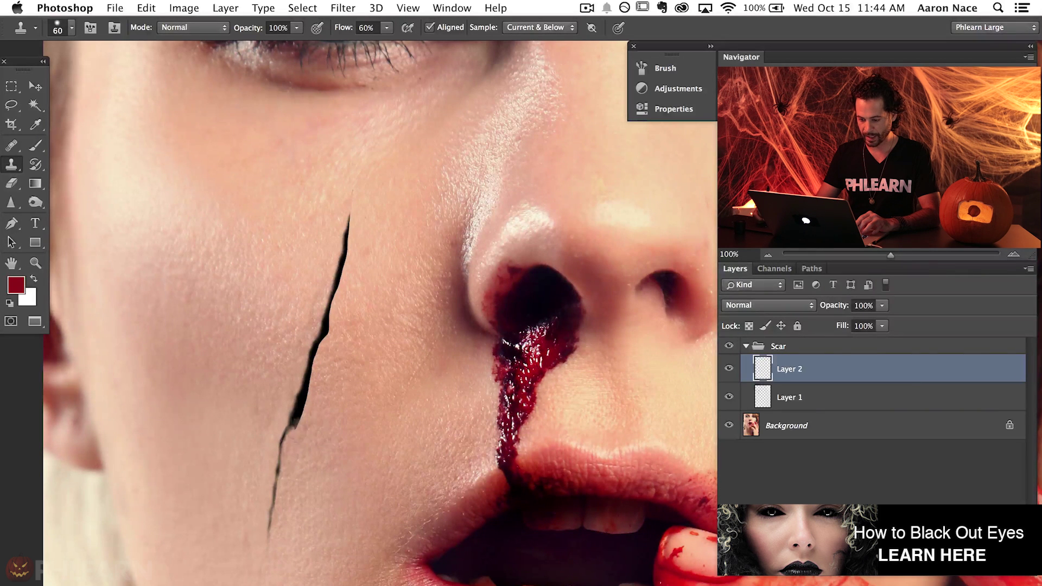
drag(303, 401, 311, 374)
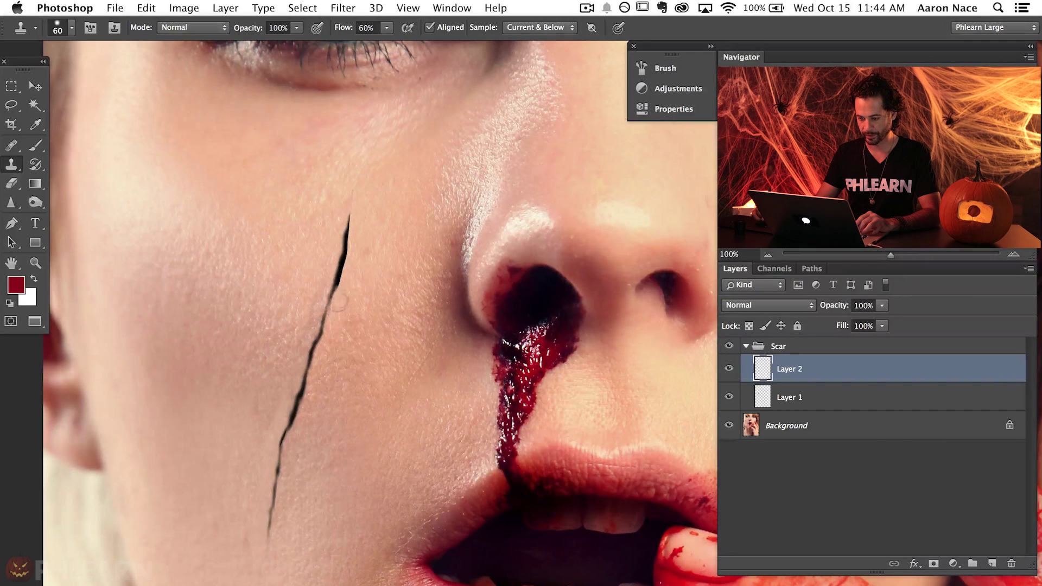
drag(337, 287, 344, 268)
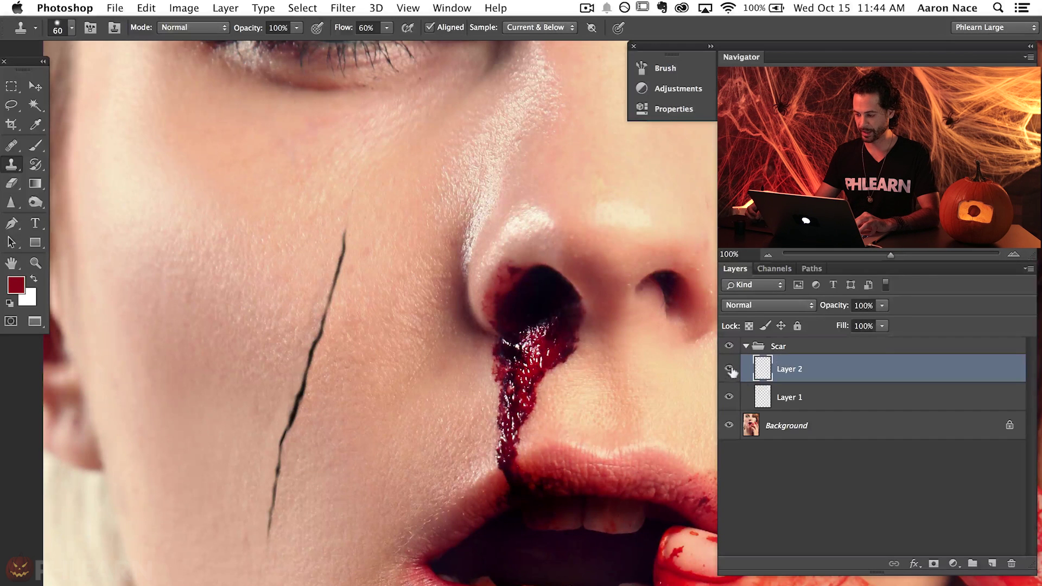
Step: Hide Layer 2 and scribble bright green brush strokes across the scar on a new layer above Layer 1
click(730, 369)
click(849, 396)
key(super+shift+alt+n)
key(b)
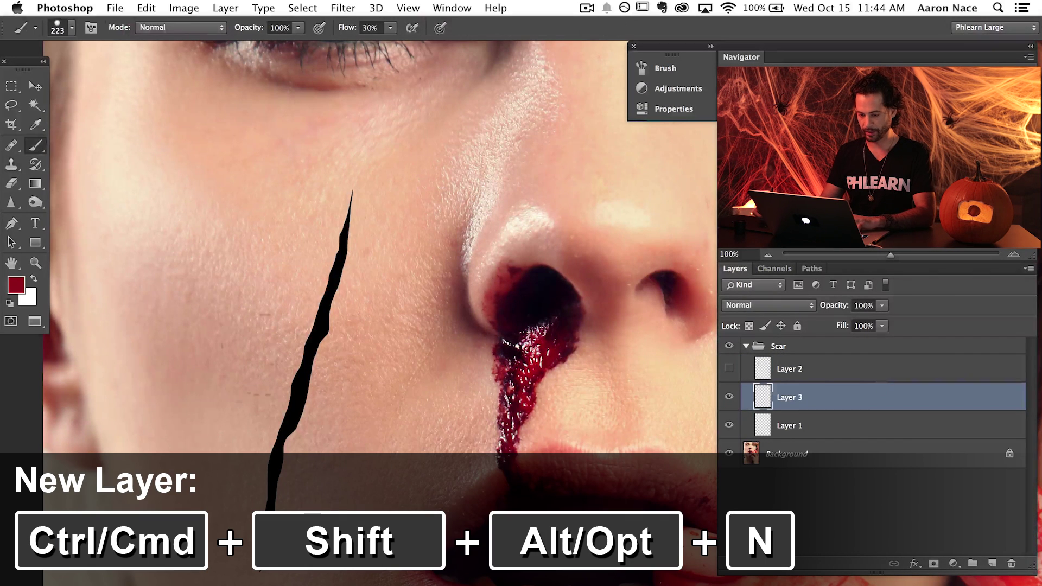
click(19, 293)
drag(383, 297, 383, 407)
click(362, 293)
click(517, 284)
mouse_move(456, 299)
mouse_down()
mouse_move(488, 298)
mouse_move(456, 303)
mouse_up()
mouse_move(305, 269)
mouse_down()
mouse_move(209, 304)
mouse_move(375, 304)
mouse_move(502, 333)
mouse_move(364, 412)
mouse_move(461, 434)
mouse_move(462, 481)
mouse_move(212, 567)
mouse_up()
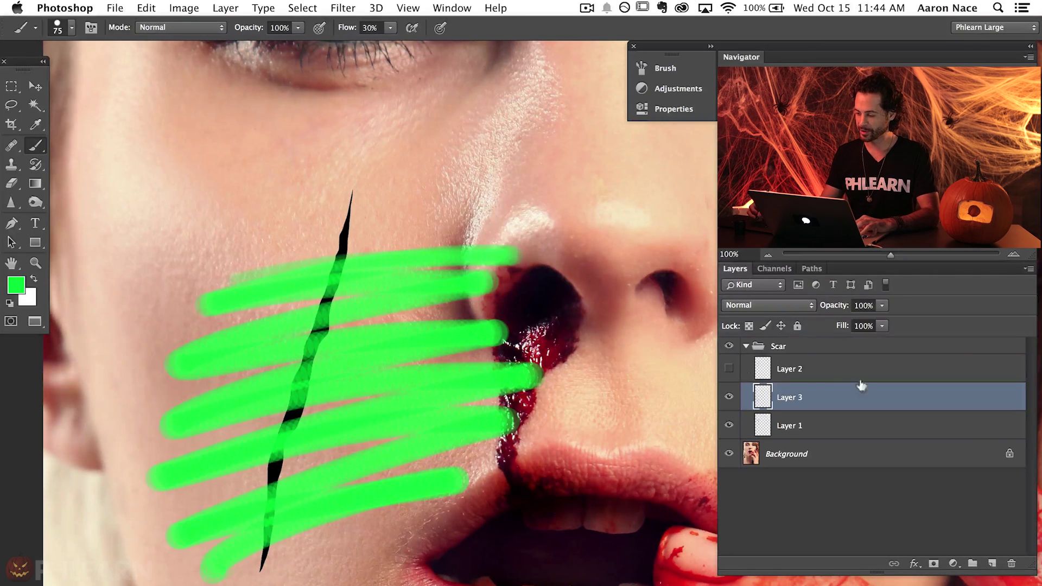
Step: Clip the green layer to Layer 1 and toggle its visibility to compare the scar with and without it
right_click(845, 401)
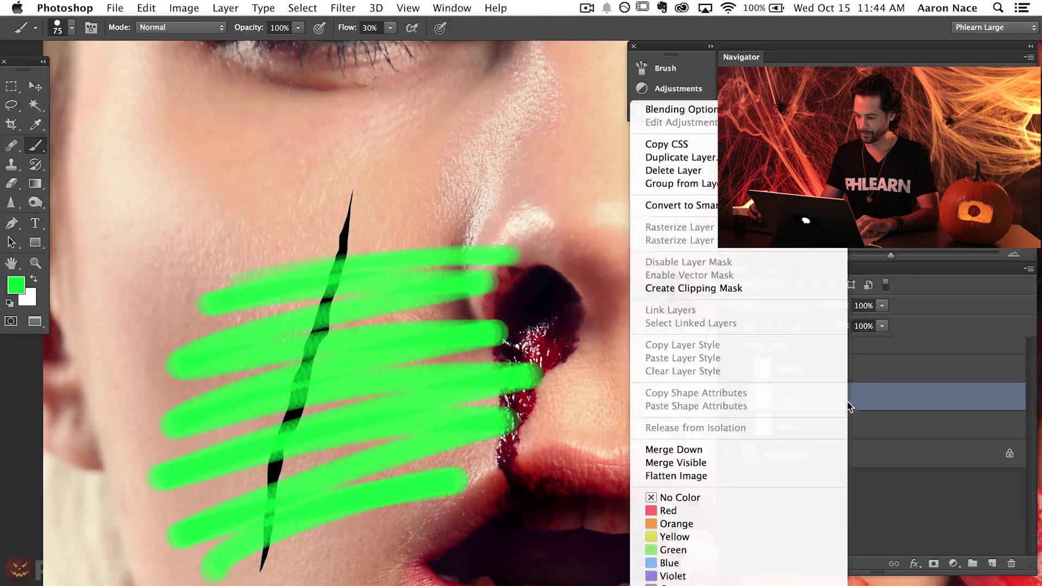
click(746, 287)
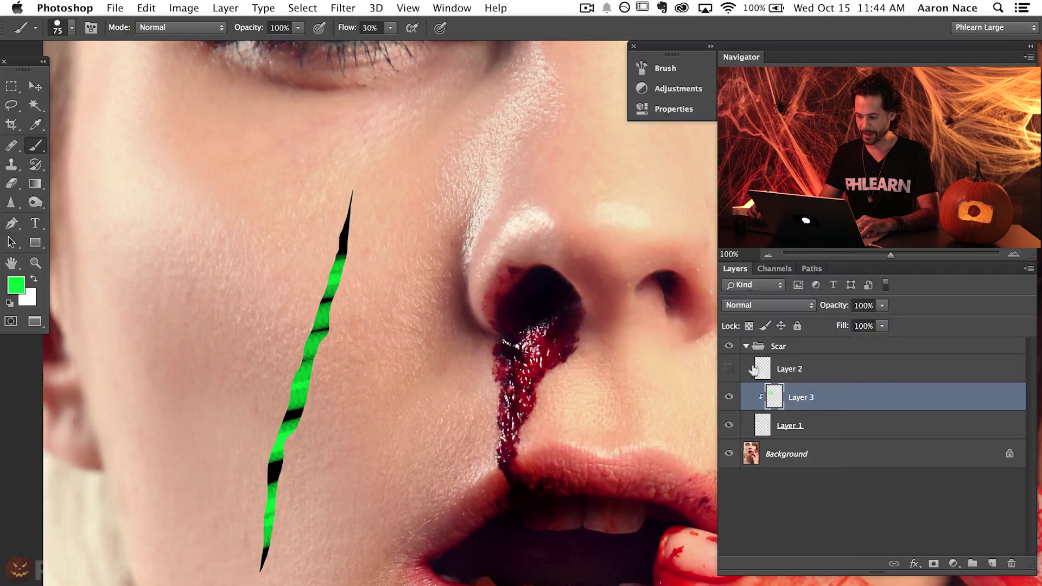
click(728, 397)
click(728, 397)
click(728, 398)
click(728, 397)
click(729, 398)
click(728, 397)
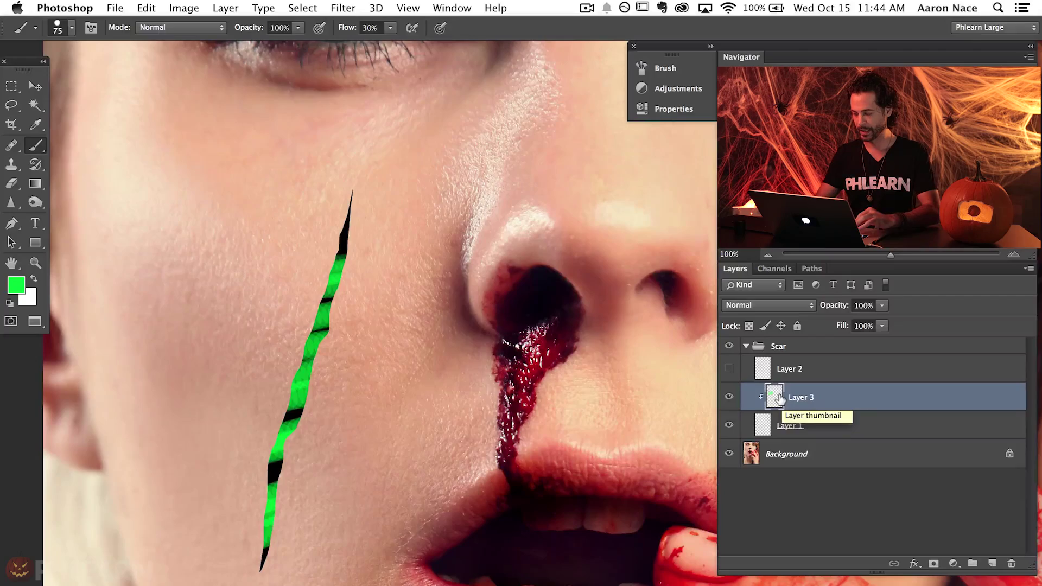
Step: Delete the green paint layer and show Layer 2 again
key(Delete)
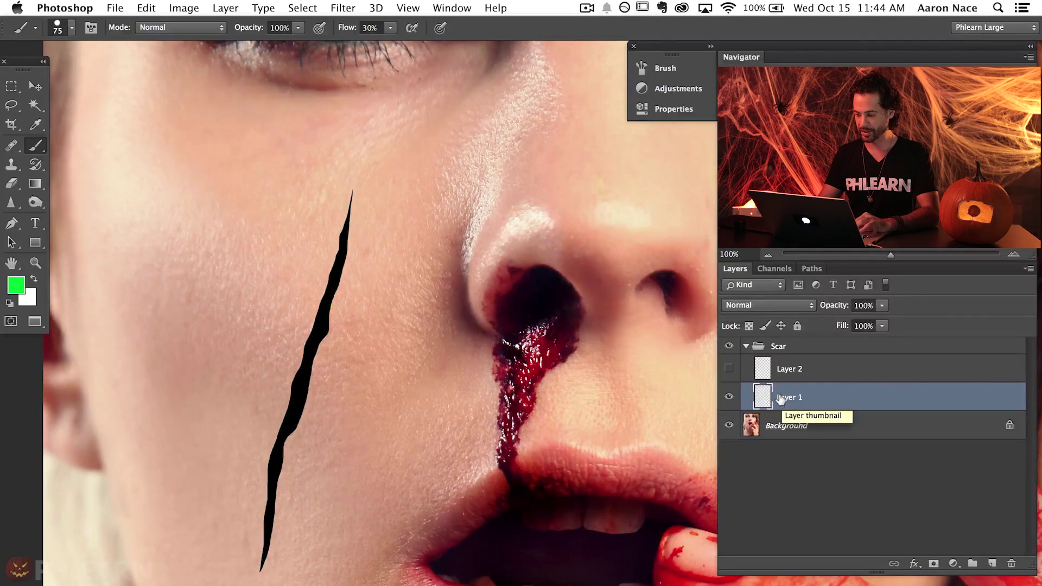
click(729, 368)
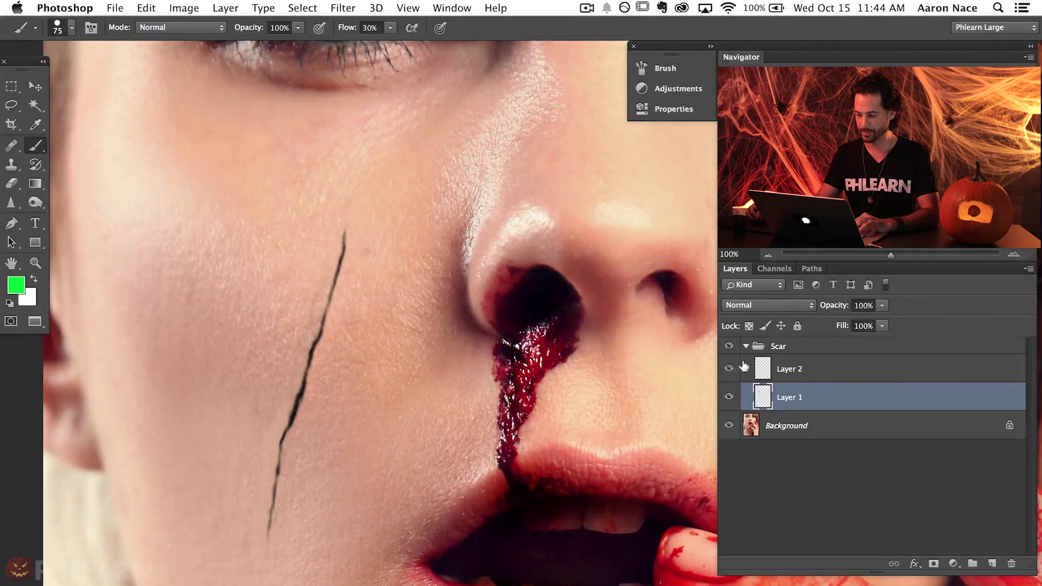
Step: Clip Layer 2 to Layer 1 and darken it with a Curves point at input 159, output 78, comparing before and after
click(839, 369)
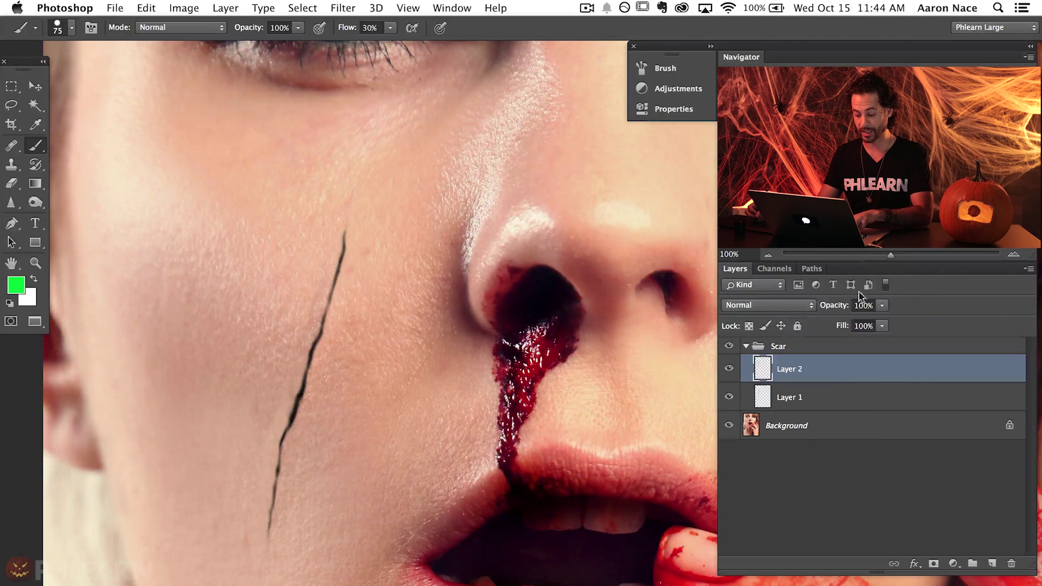
alt+click(883, 382)
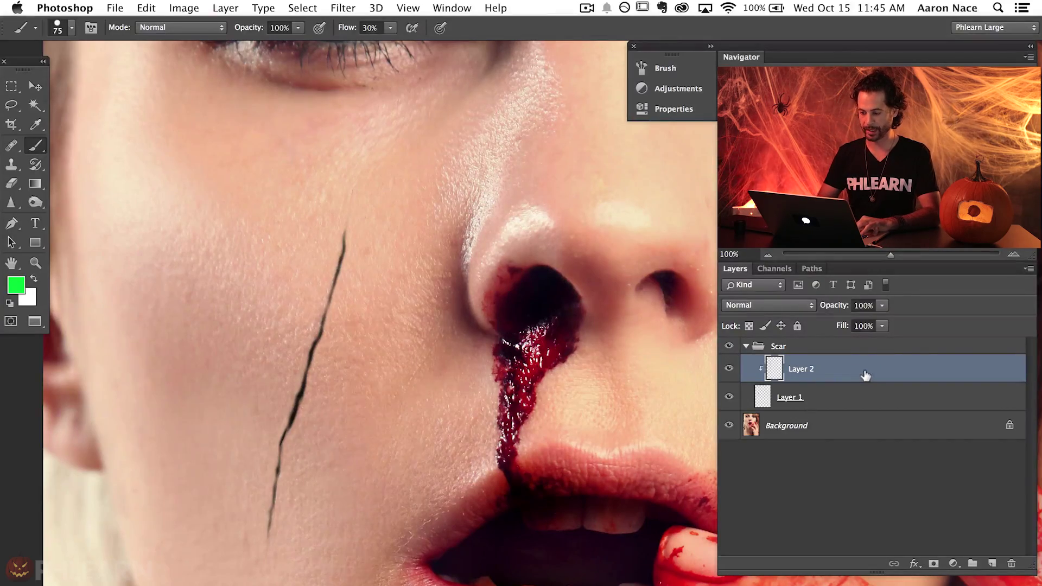
key(super+m)
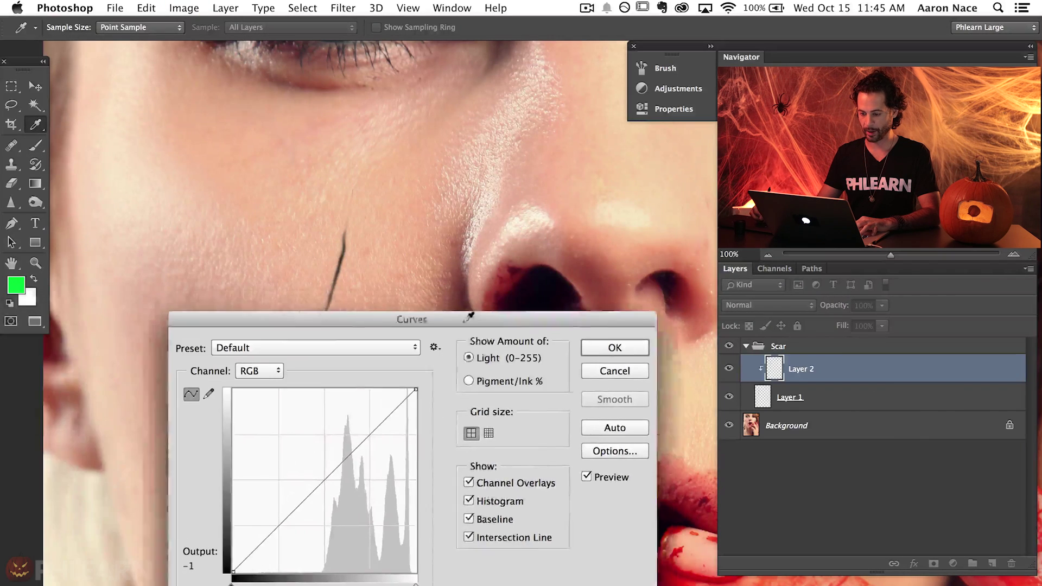
drag(468, 317, 505, 318)
drag(414, 282, 257, 168)
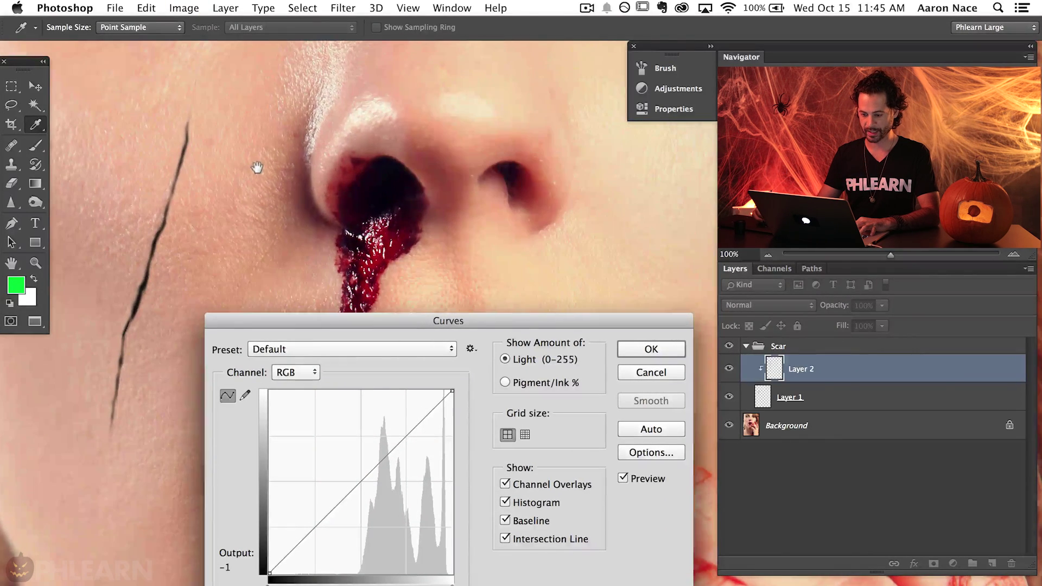
drag(413, 321, 416, 261)
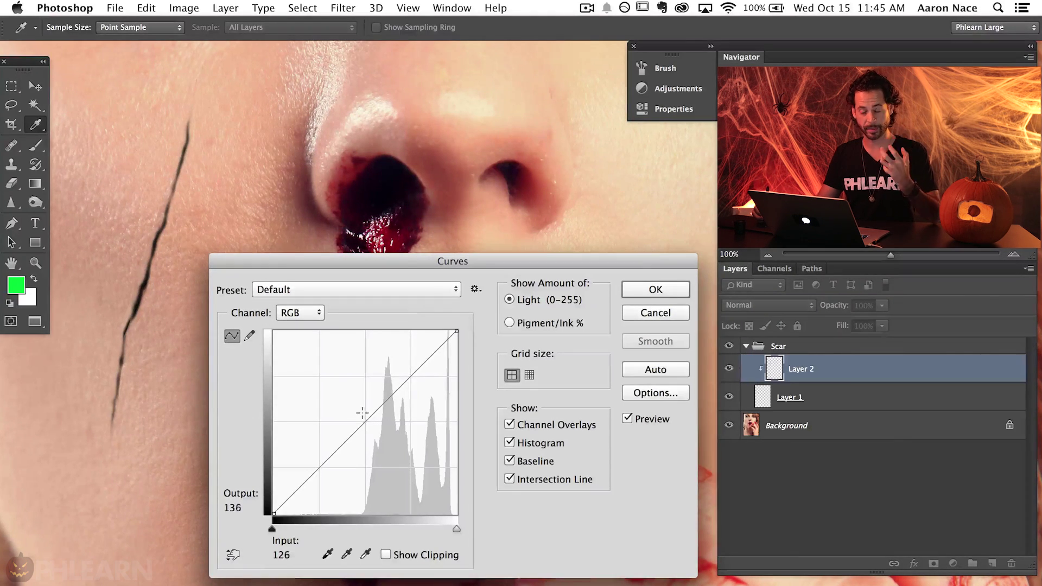
drag(361, 417, 388, 457)
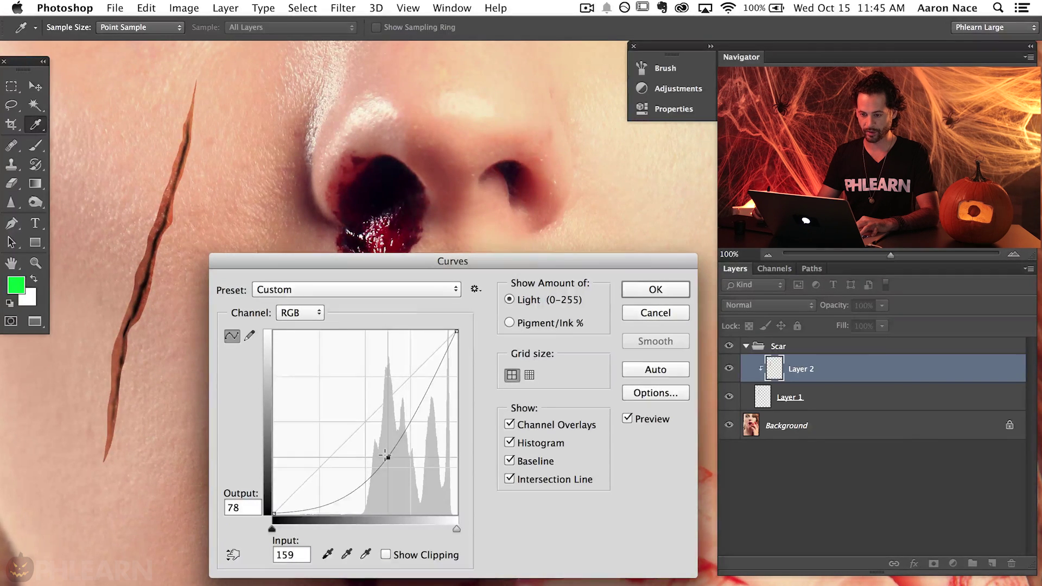
click(653, 293)
drag(203, 342, 389, 457)
click(728, 369)
click(729, 369)
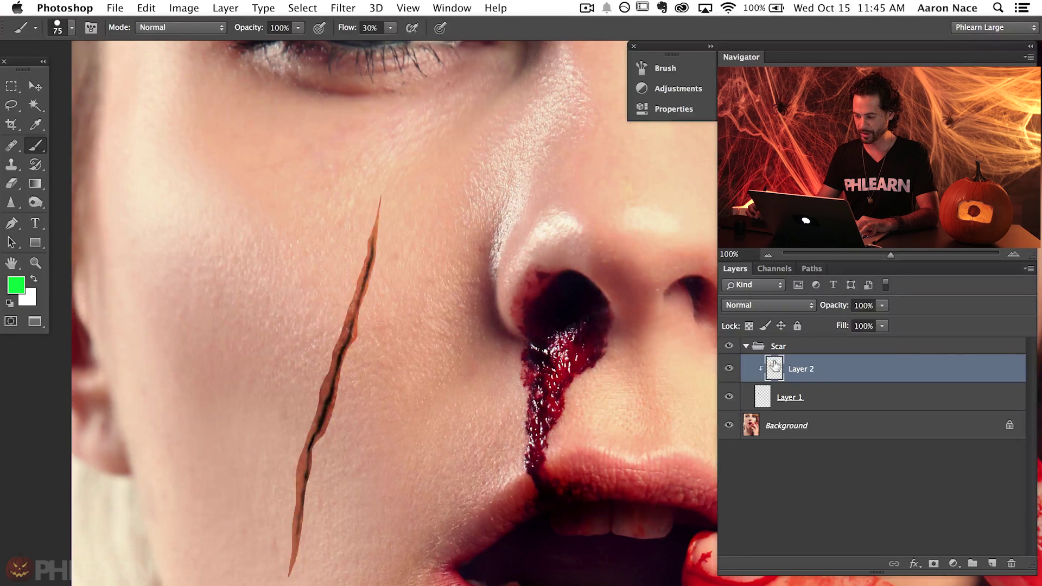
Step: Redden the cloned skin on Layer 2 with Hue/Saturation, setting hue to -8 and saturation to +18
drag(515, 442, 438, 400)
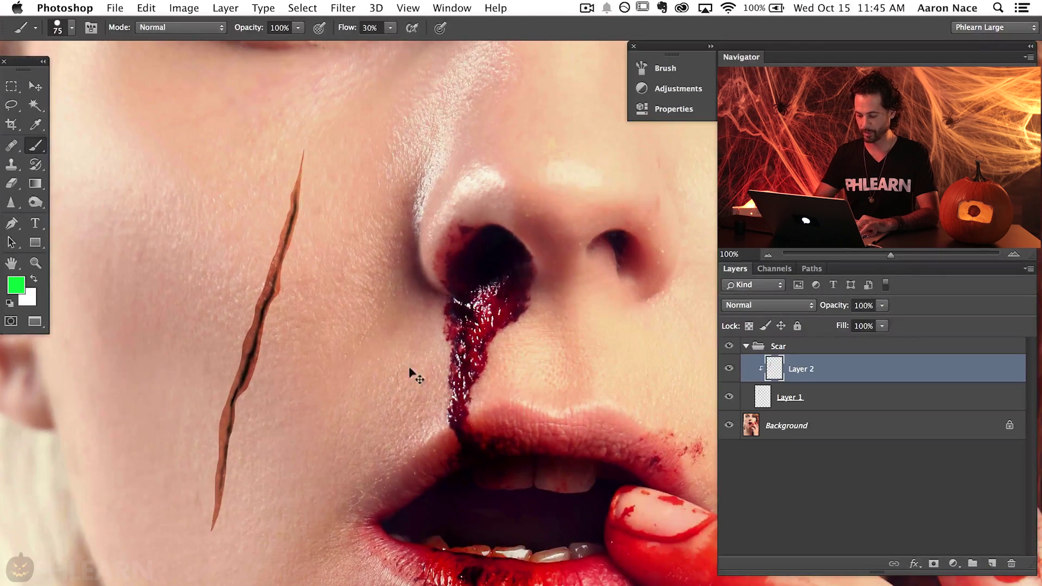
key(super+u)
drag(400, 505, 418, 504)
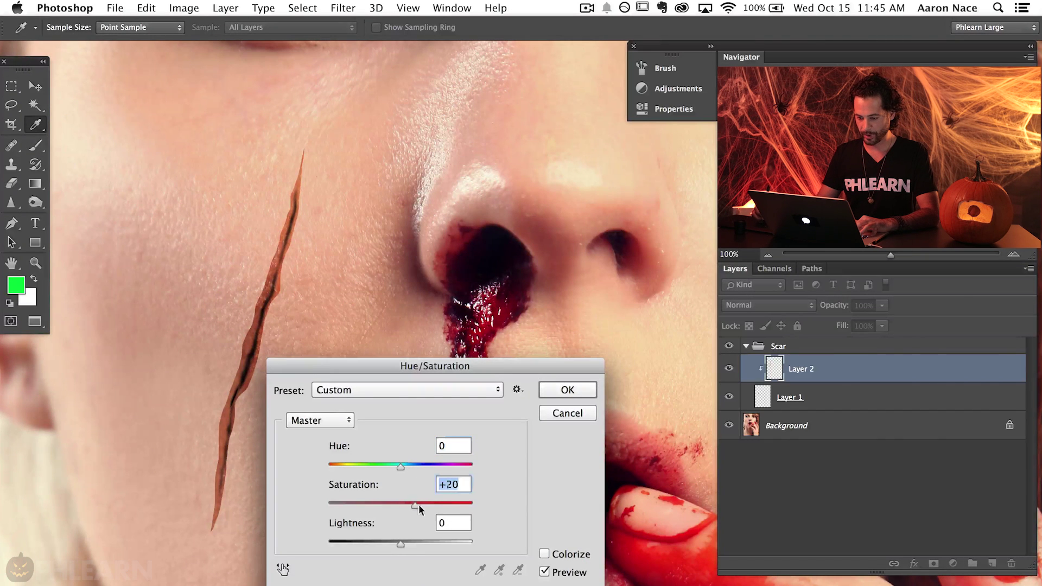
drag(395, 466, 391, 463)
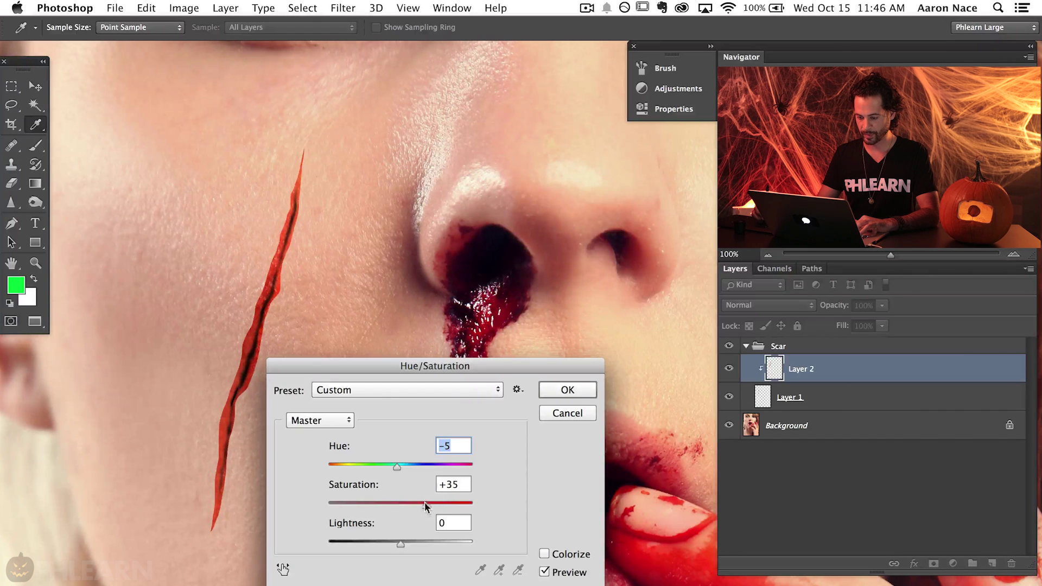
drag(425, 504, 415, 505)
drag(393, 467, 392, 467)
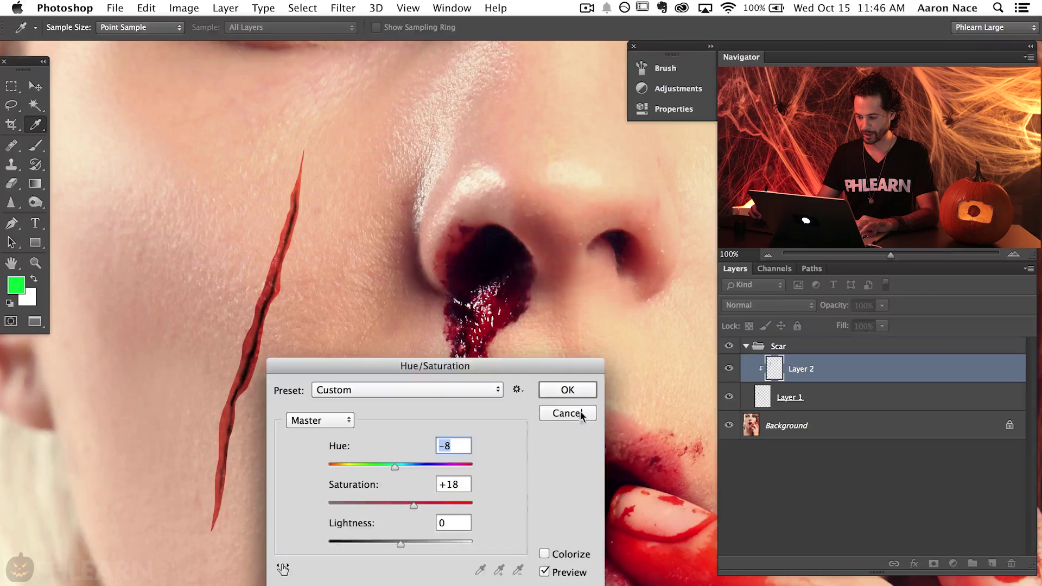
click(583, 391)
Step: Add a new layer above Layer 2 in Soft Light blend mode and ready the brush with white as the foreground colour
key(b)
mouse_move(350, 441)
mouse_down()
mouse_move(400, 451)
mouse_move(426, 472)
mouse_up()
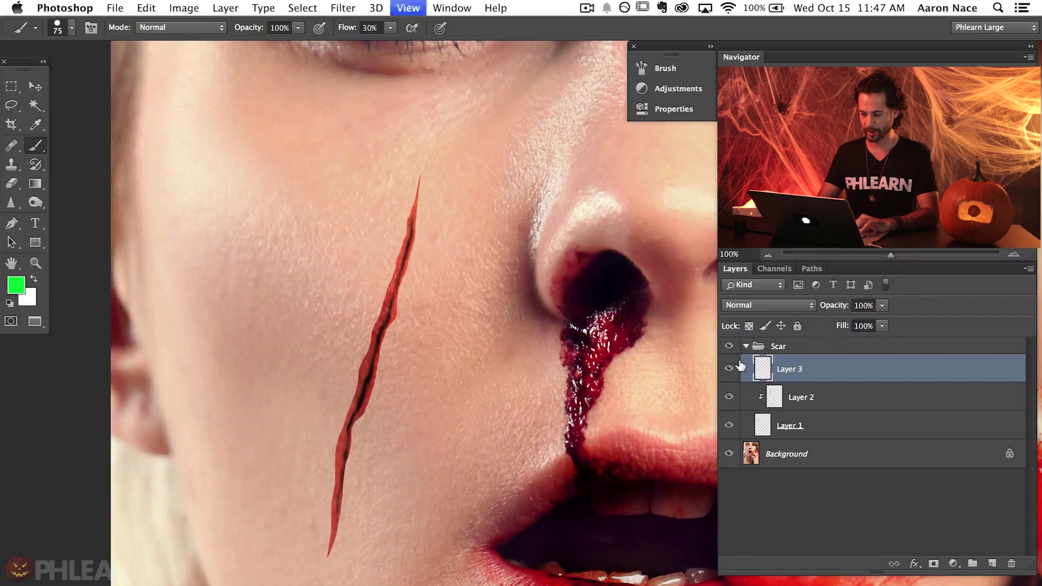
key(super+equal)
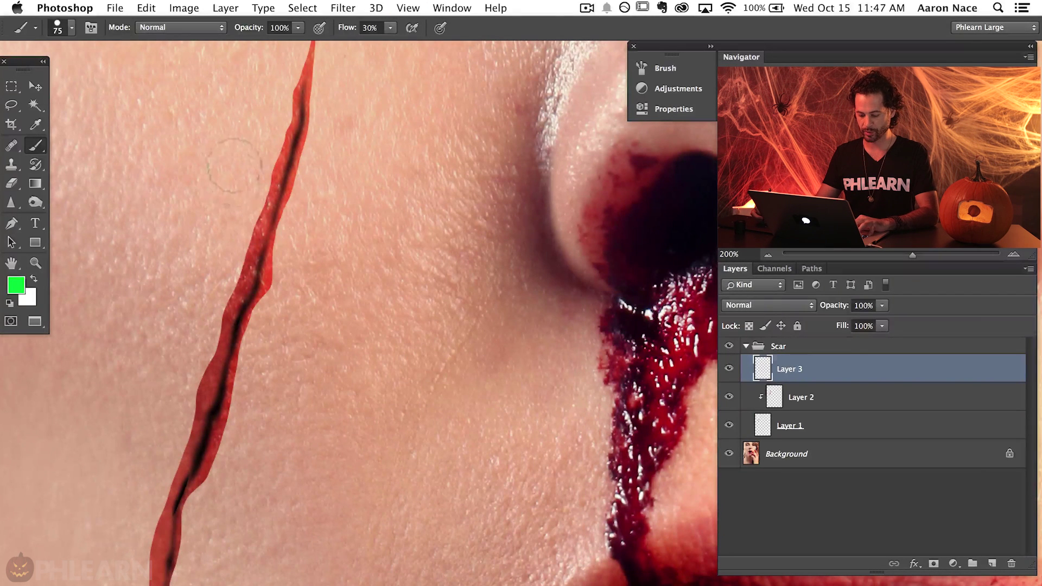
key(d)
key(x)
drag(315, 287, 250, 293)
click(764, 305)
click(769, 472)
Step: Paint soft white highlights on the skin along both sides of the scar with a brush enlarged to 103 px
drag(311, 333, 400, 425)
mouse_move(321, 337)
mouse_down()
mouse_move(337, 334)
mouse_move(321, 310)
mouse_up()
key(super+minus)
drag(361, 414, 344, 374)
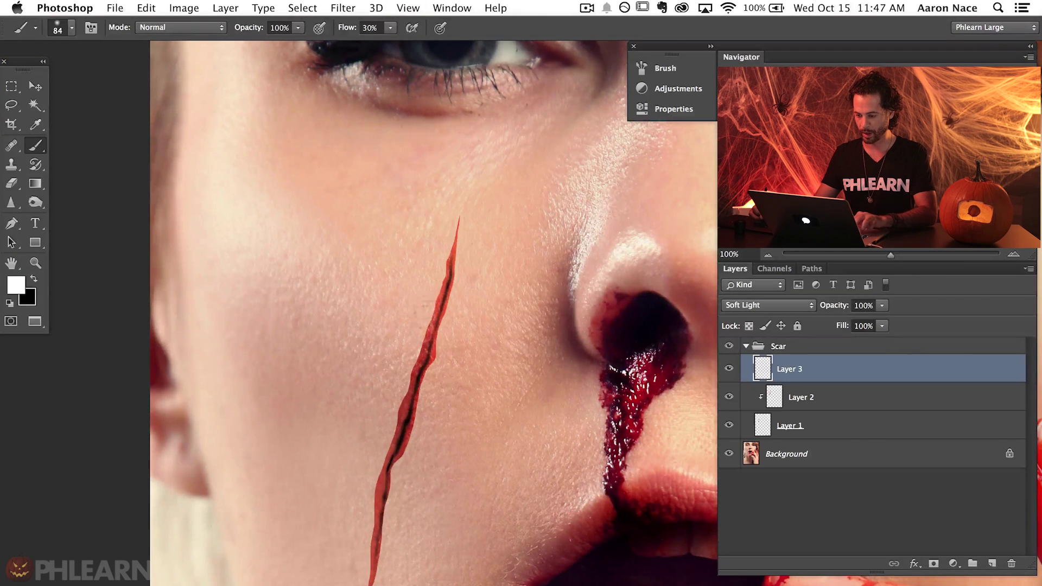
mouse_move(418, 324)
mouse_down()
mouse_move(425, 297)
mouse_move(405, 353)
mouse_up()
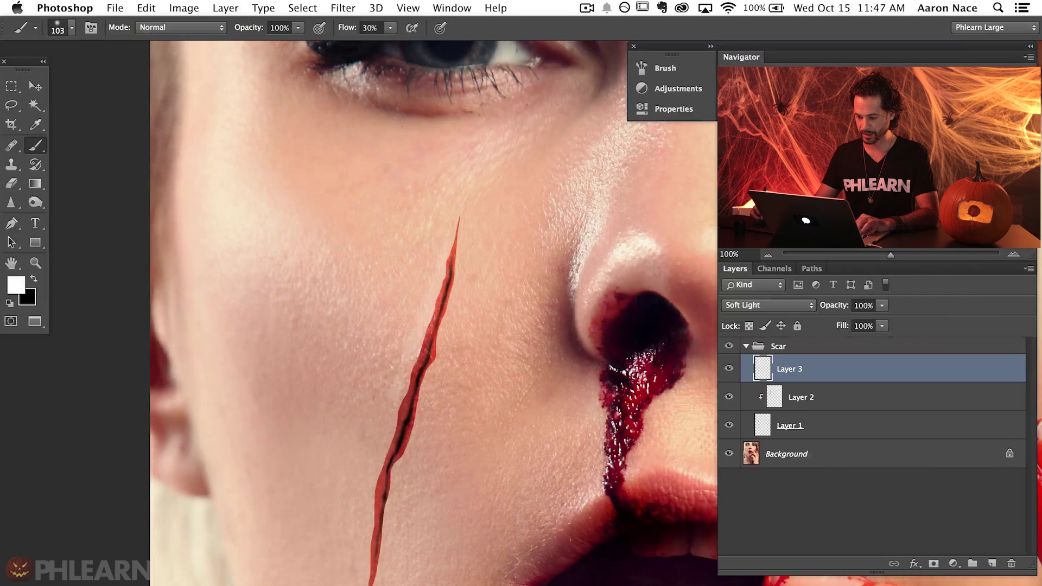
mouse_move(383, 494)
mouse_down()
mouse_move(380, 548)
mouse_move(415, 462)
mouse_up()
drag(417, 420, 429, 402)
drag(453, 274, 444, 340)
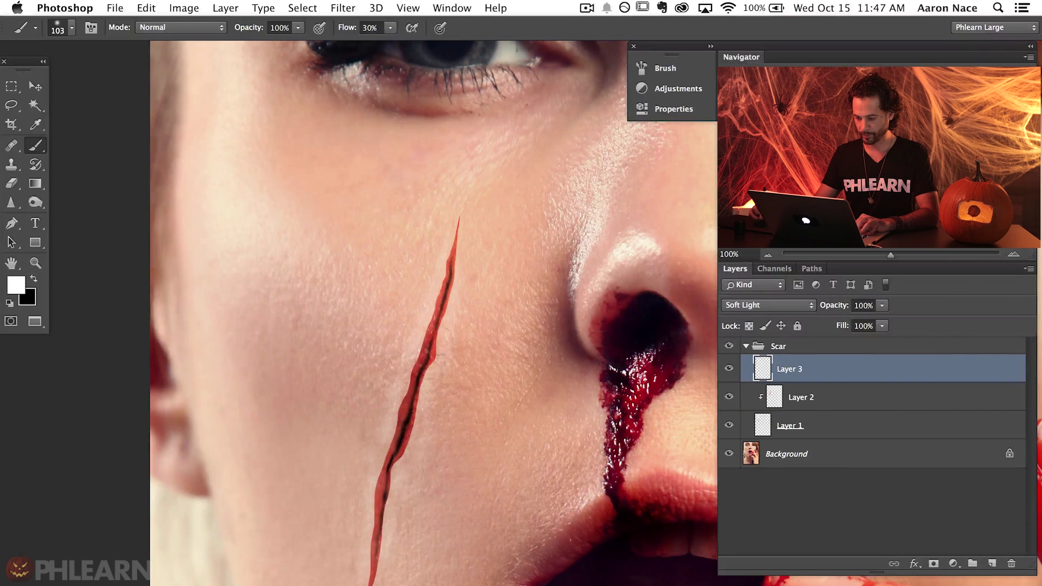
Step: Paint thin black shadow lines on the skin along both sides of the scar with a 24 px brush
key(super+equal)
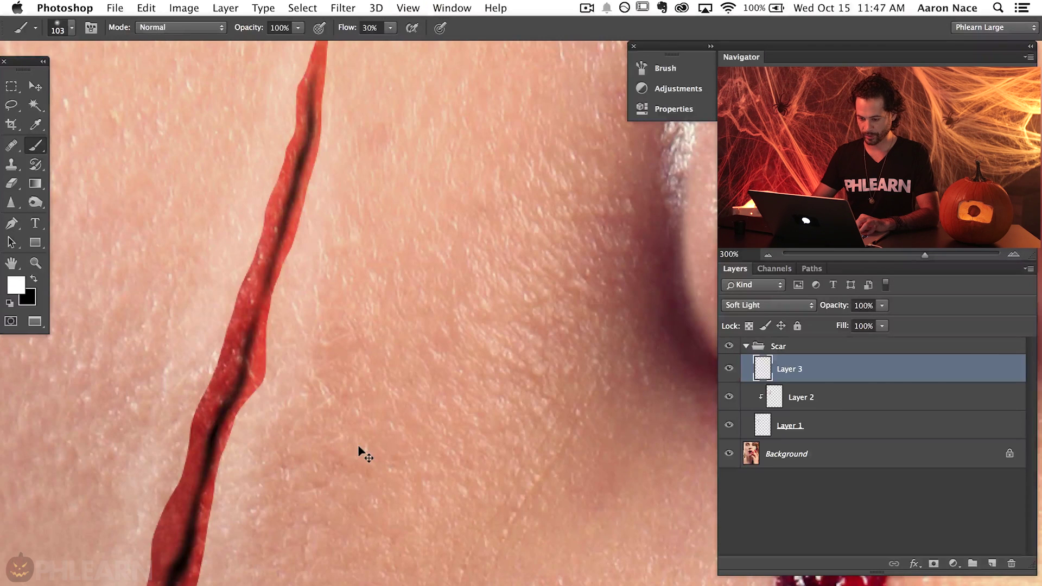
scroll(360, 454, left, 3)
mouse_move(333, 324)
mouse_down()
mouse_move(283, 325)
mouse_move(320, 342)
mouse_move(308, 342)
mouse_up()
key(x)
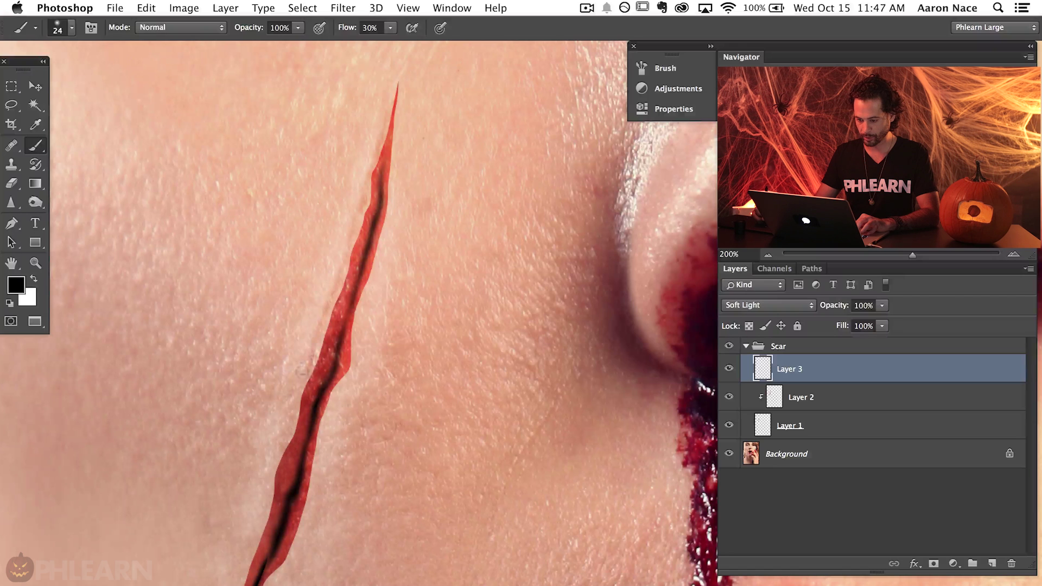
drag(265, 462, 253, 539)
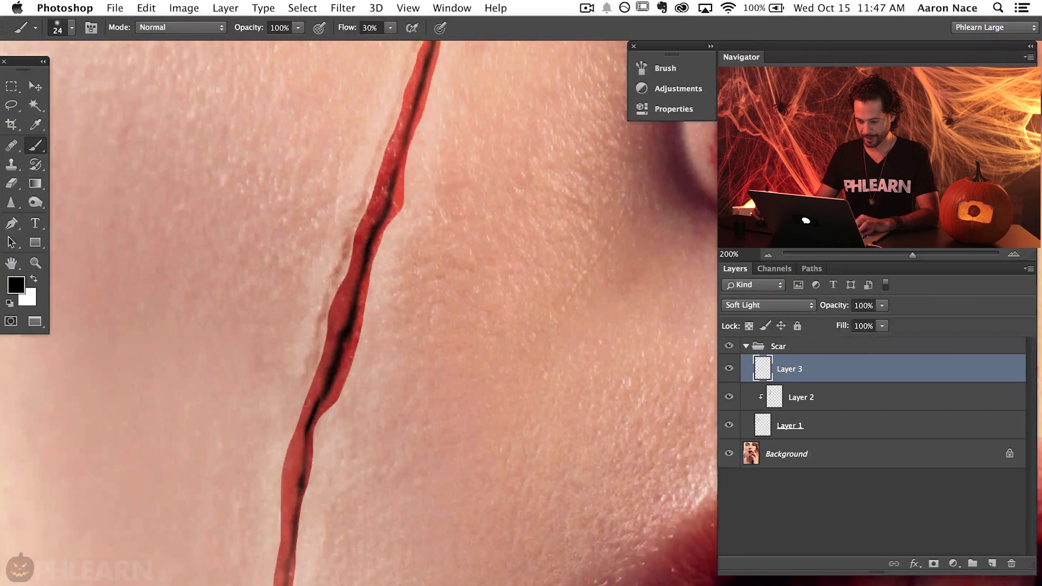
mouse_move(307, 374)
mouse_down()
mouse_move(277, 437)
mouse_move(272, 549)
mouse_up()
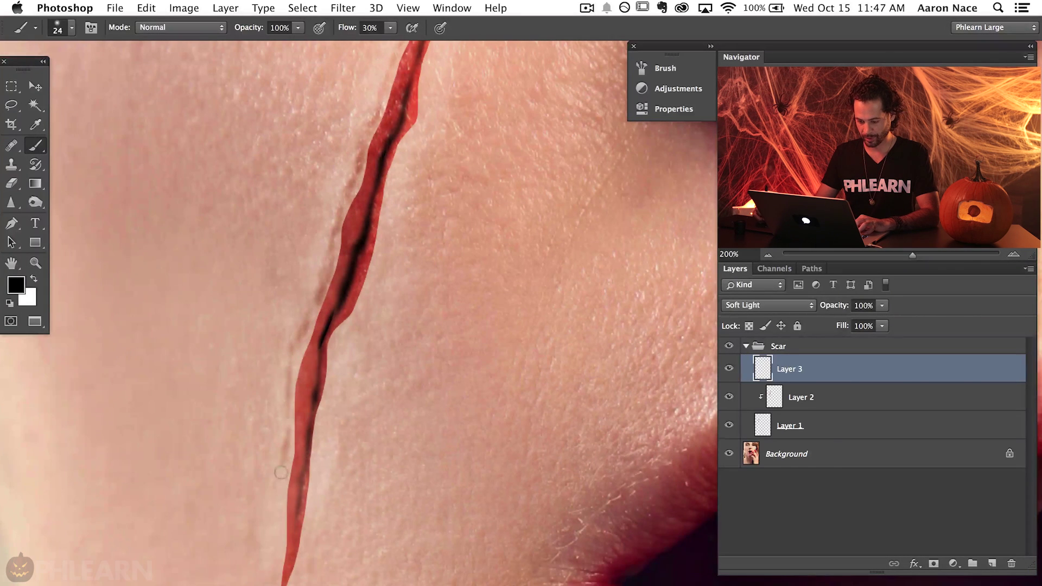
mouse_move(281, 472)
mouse_down()
mouse_move(274, 506)
mouse_move(307, 493)
mouse_move(343, 324)
mouse_move(381, 239)
mouse_up()
mouse_move(418, 160)
mouse_down()
mouse_move(390, 252)
mouse_move(414, 169)
mouse_move(401, 273)
mouse_up()
drag(400, 237, 418, 144)
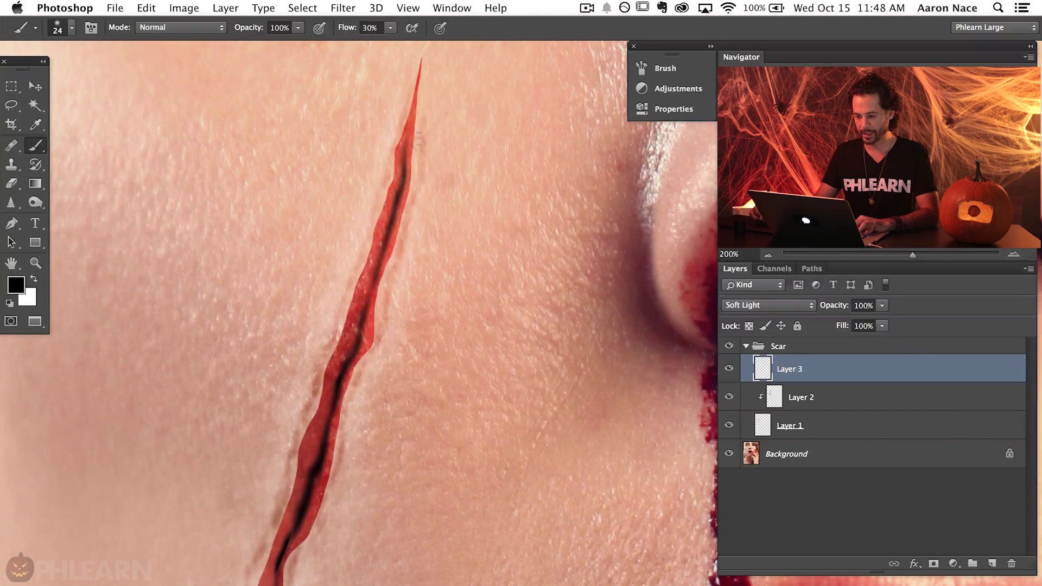
Step: Paint fine white highlights along the scar's flesh and edges with a 20 px brush
key(x)
drag(382, 194, 379, 204)
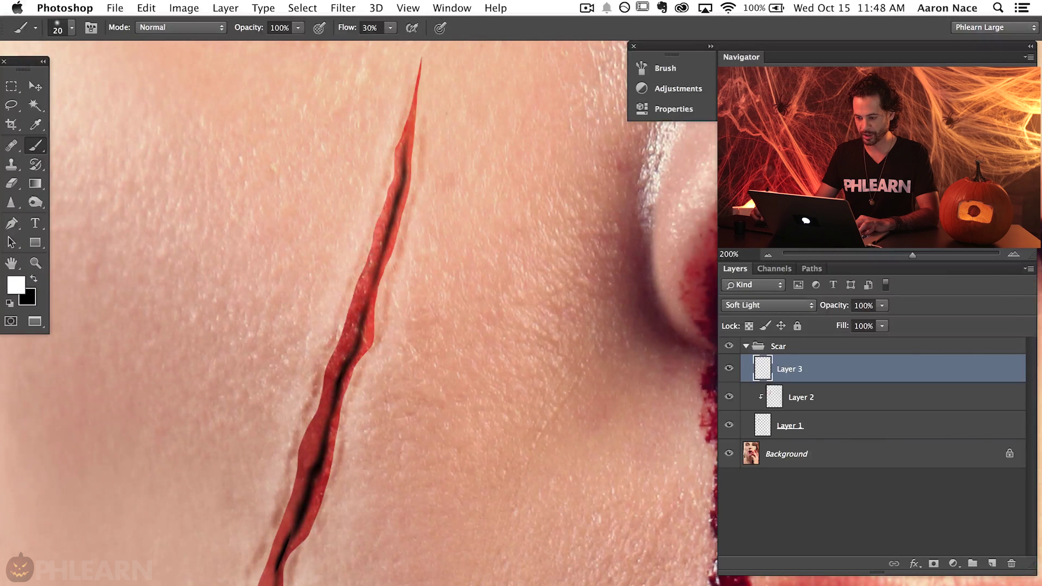
drag(357, 302, 341, 317)
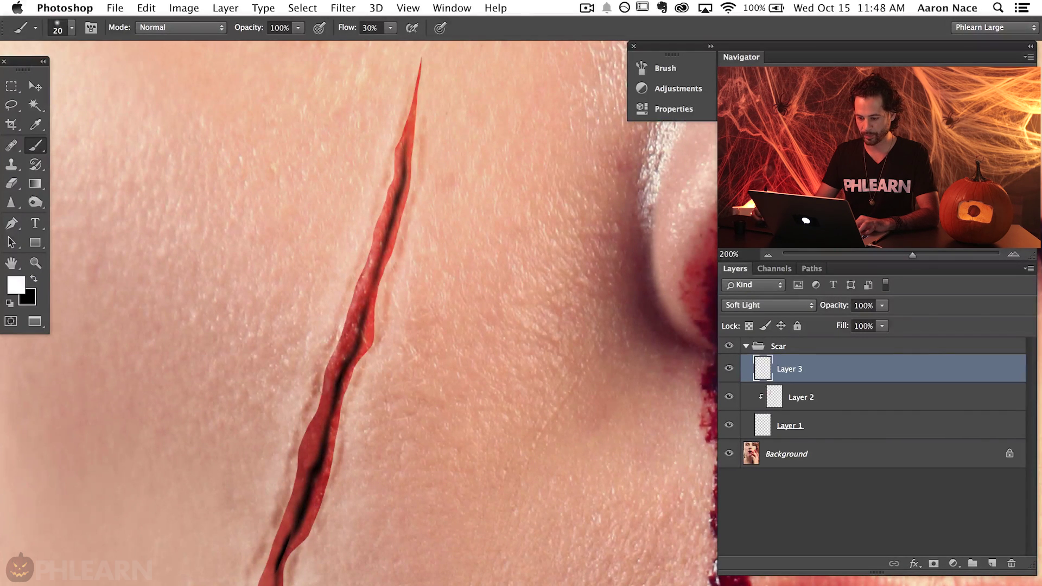
drag(306, 456, 333, 361)
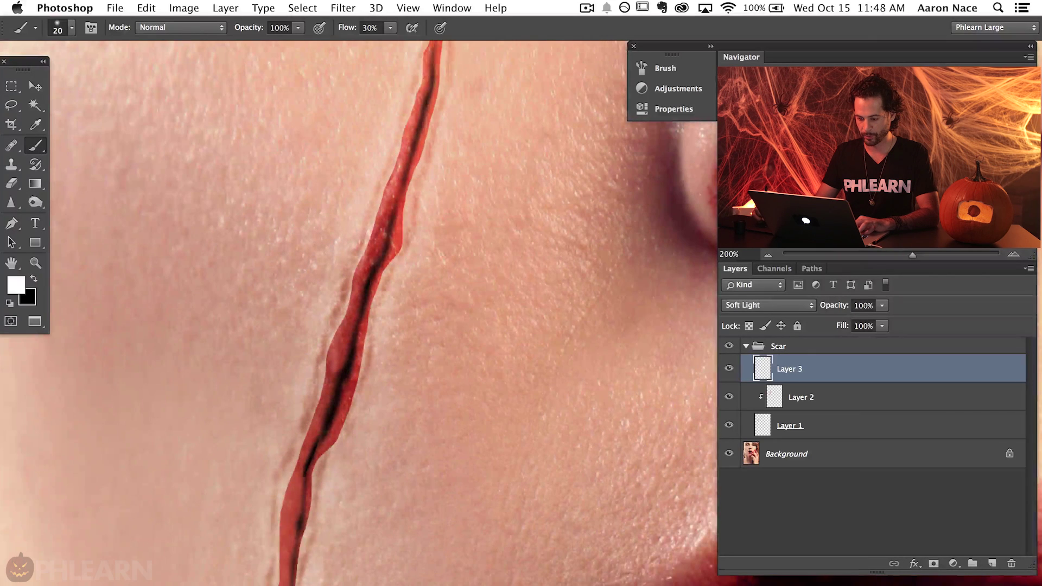
drag(280, 523, 317, 404)
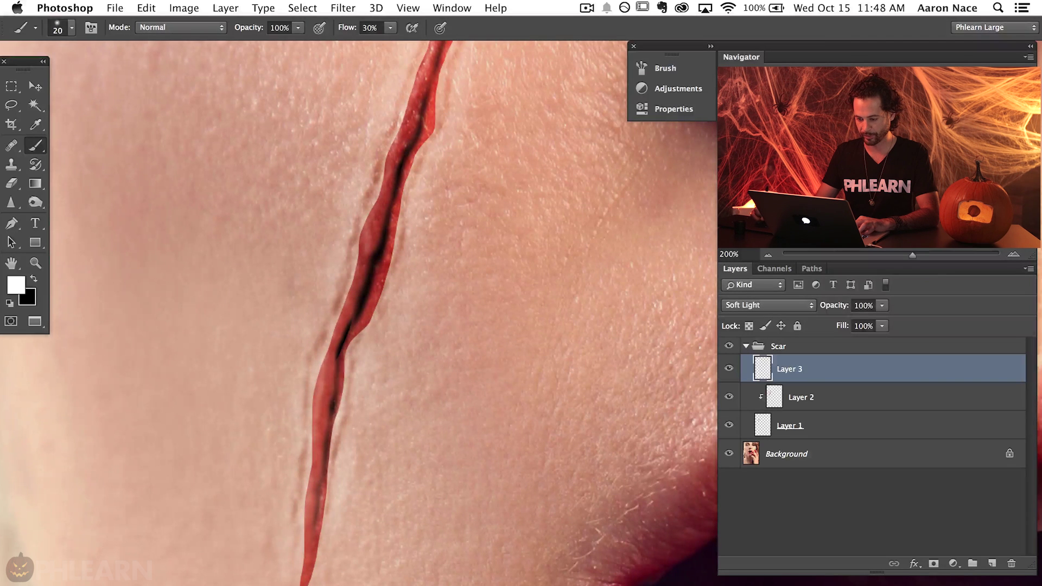
drag(372, 322, 382, 290)
drag(399, 252, 386, 363)
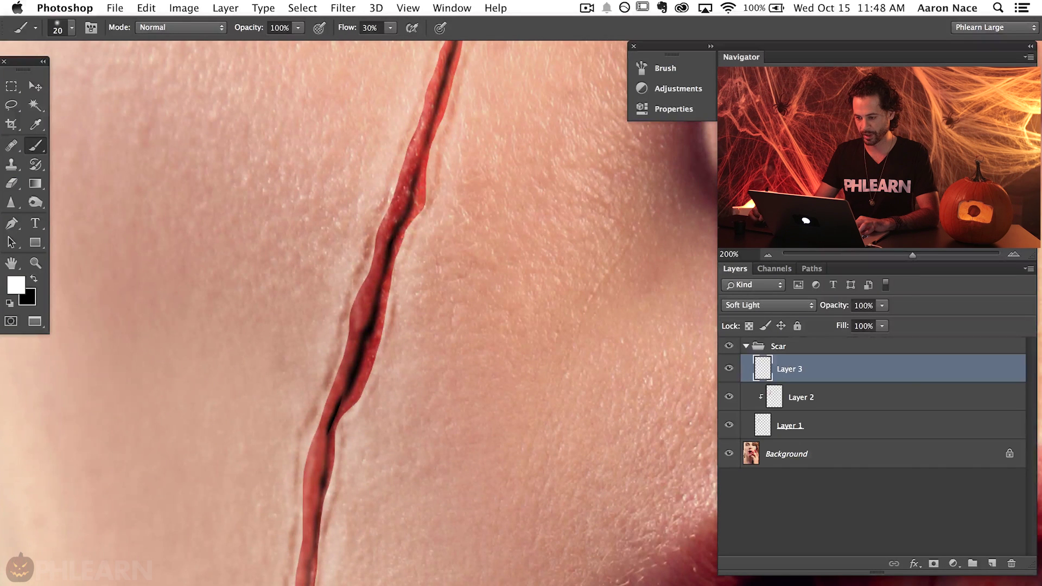
drag(425, 197, 418, 302)
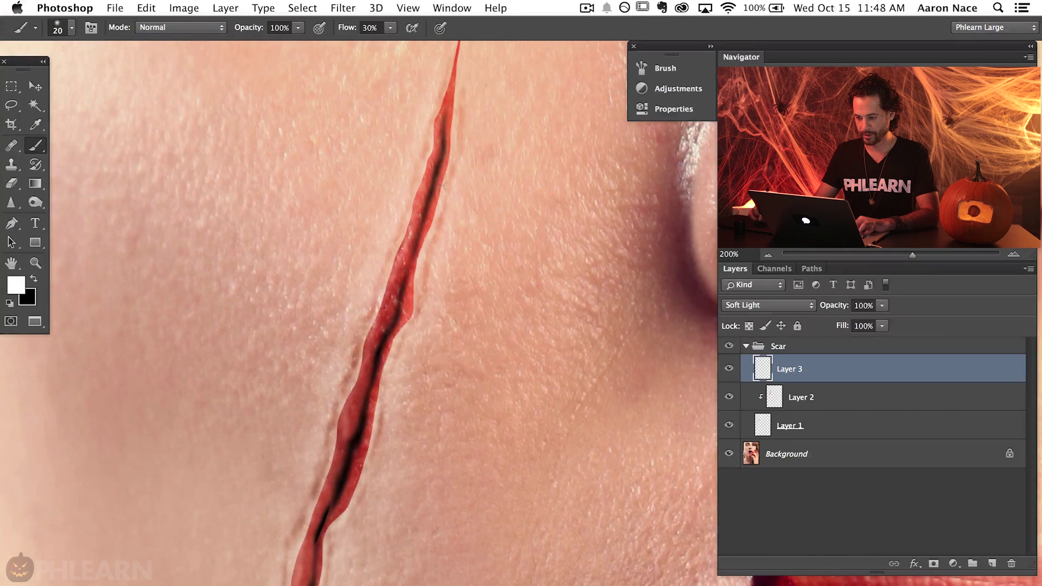
Step: Darken the red flesh inside the scar with black down to its lower tip, using the 20 px brush
key(x)
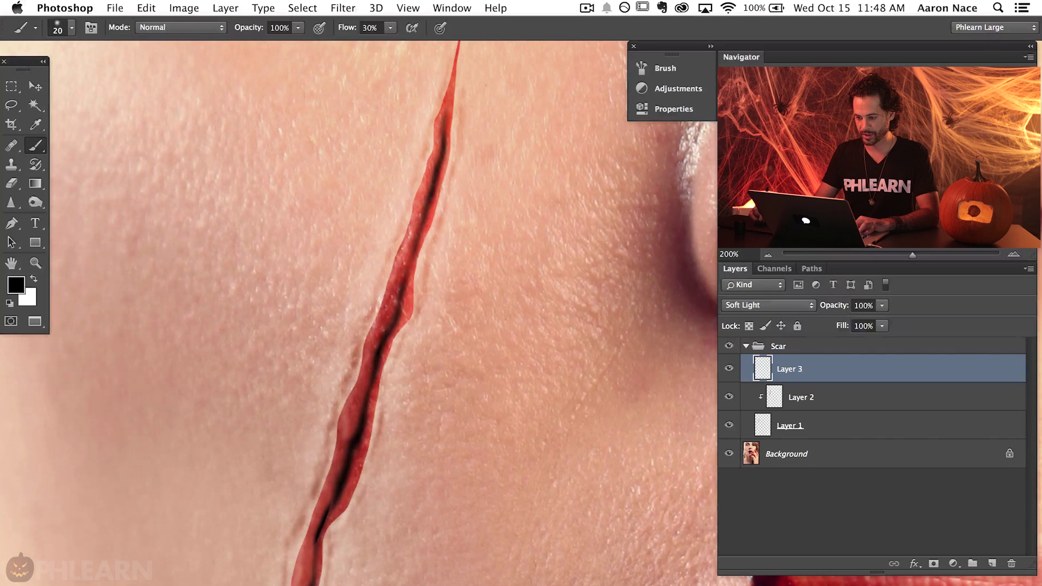
drag(427, 209, 443, 99)
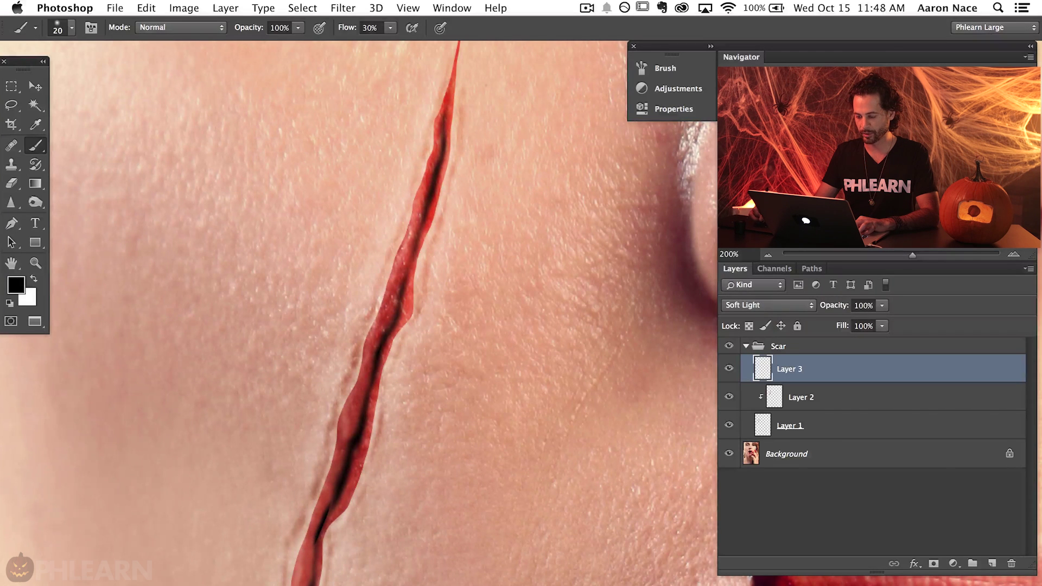
drag(391, 311, 389, 275)
drag(364, 350, 374, 321)
drag(367, 367, 347, 449)
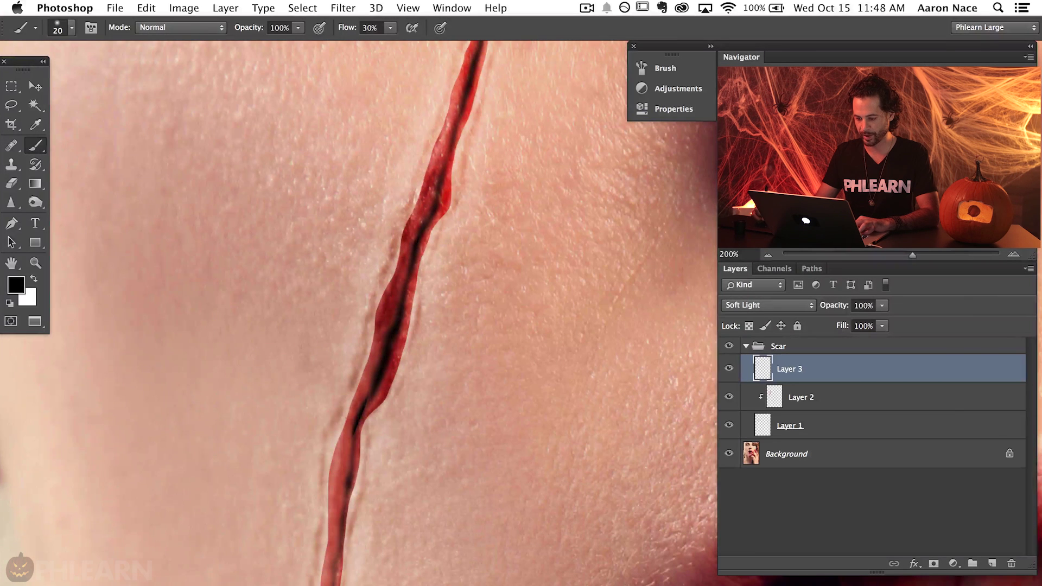
mouse_move(355, 409)
mouse_down()
mouse_move(329, 542)
mouse_move(343, 553)
mouse_up()
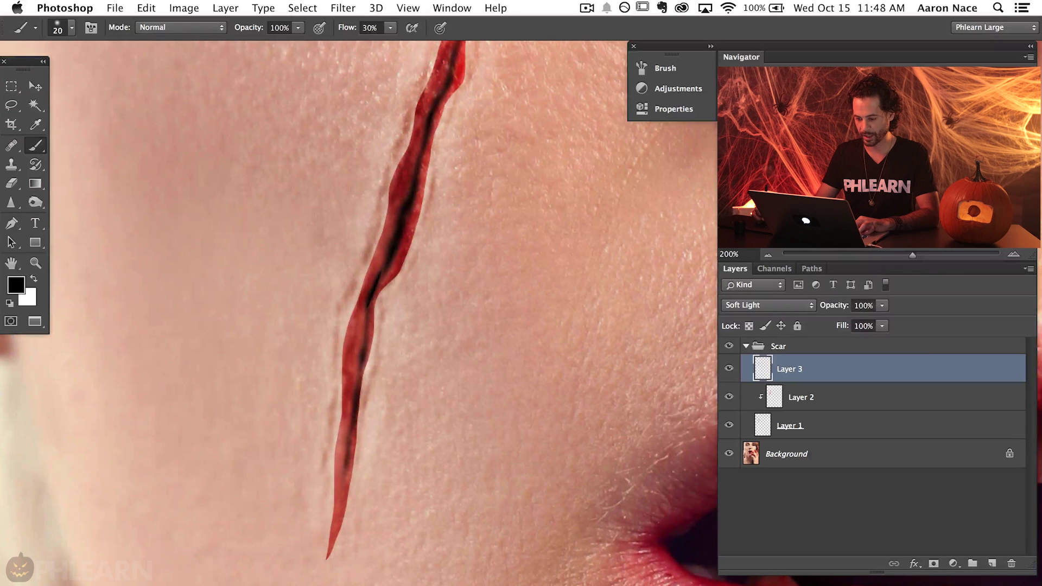
drag(348, 417, 340, 494)
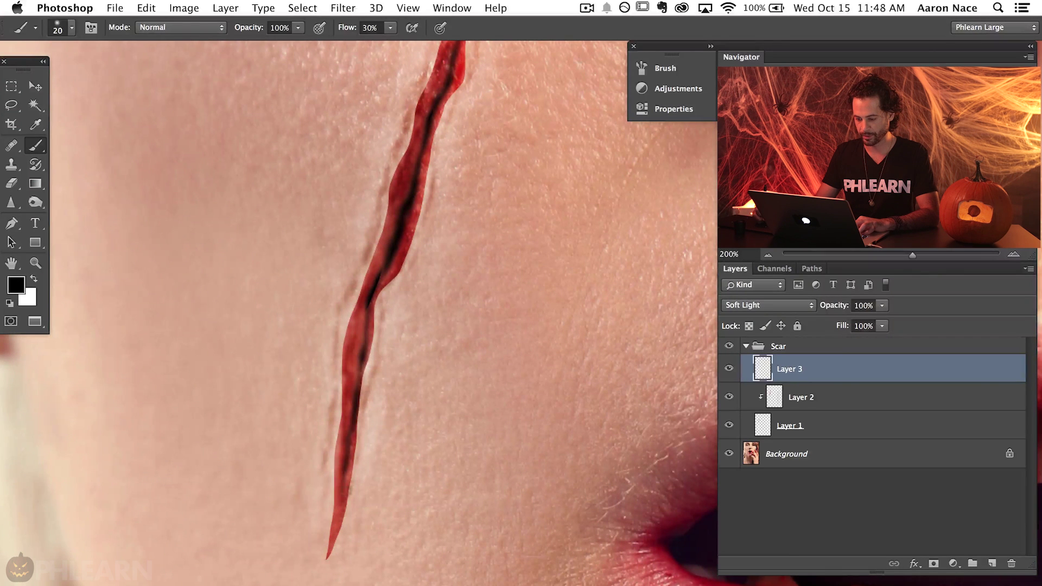
key(x)
mouse_move(329, 546)
mouse_down()
mouse_move(332, 521)
mouse_move(325, 551)
mouse_up()
key(x)
Step: Paint a soft black shadow on the skin along the nose side of the scar with a brush enlarged to 72 px
key(ctrl+minus)
key(ctrl+minus)
key(ctrl+plus)
scroll(488, 383, up, 3)
drag(434, 392, 445, 392)
key(x)
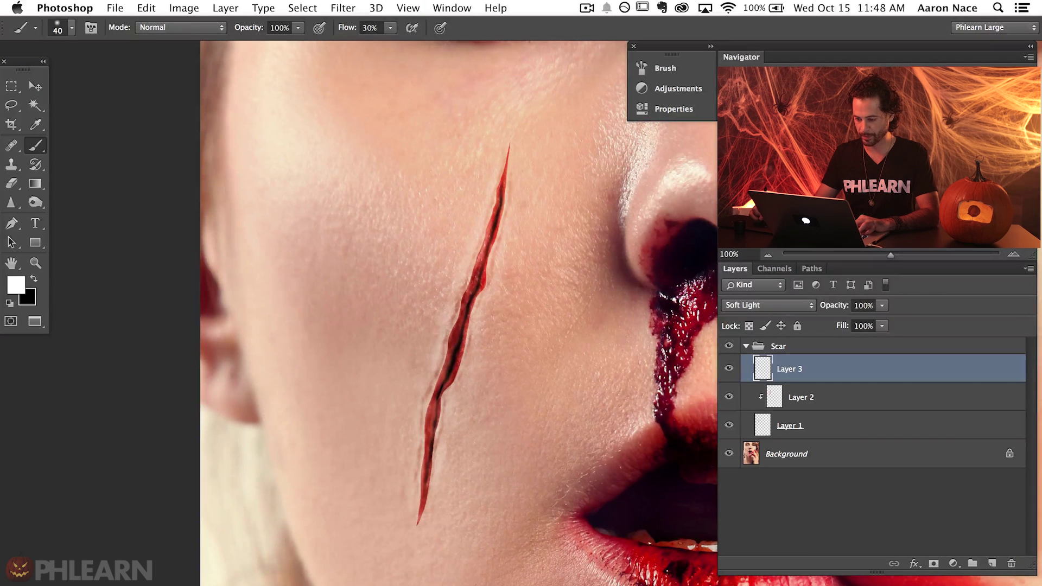
key(x)
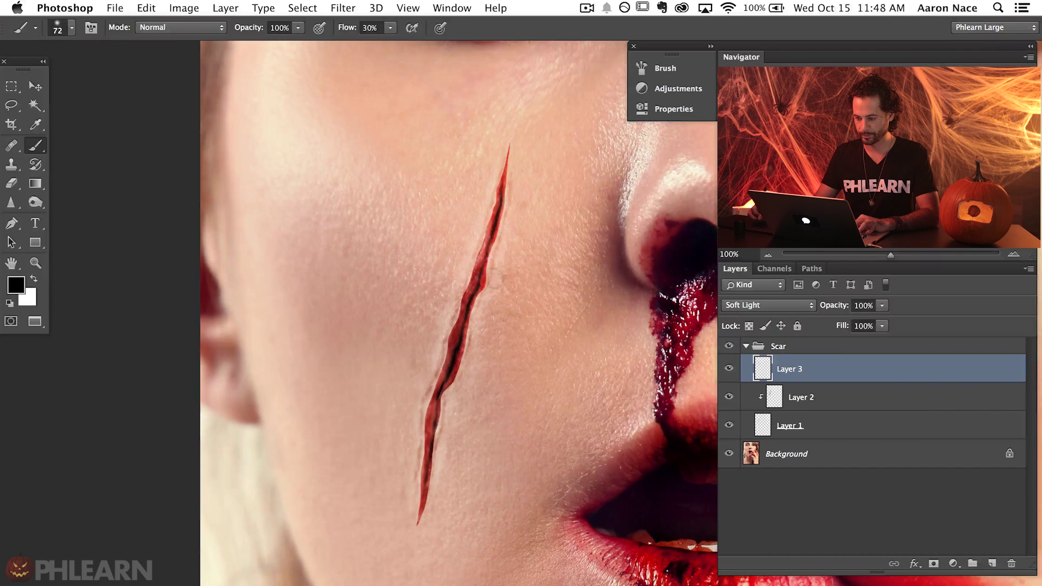
mouse_move(499, 260)
mouse_down()
mouse_move(510, 260)
mouse_move(488, 282)
mouse_move(438, 458)
mouse_up()
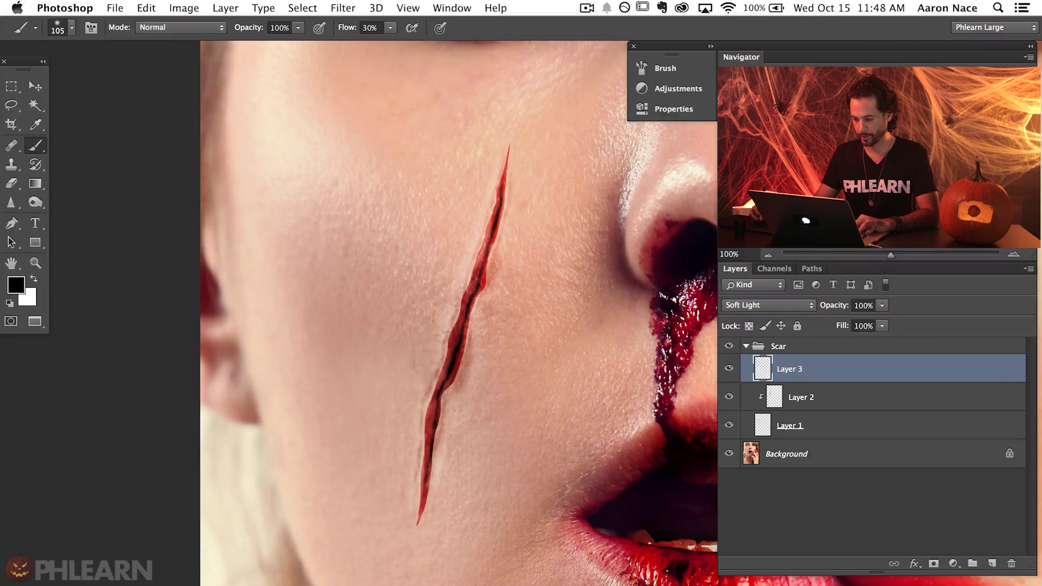
Step: Blend broad white highlights and black shadows on the skin around the scar with a 105 px brush
key(x)
mouse_move(470, 357)
mouse_down()
mouse_move(434, 421)
mouse_move(428, 456)
mouse_up()
key(x)
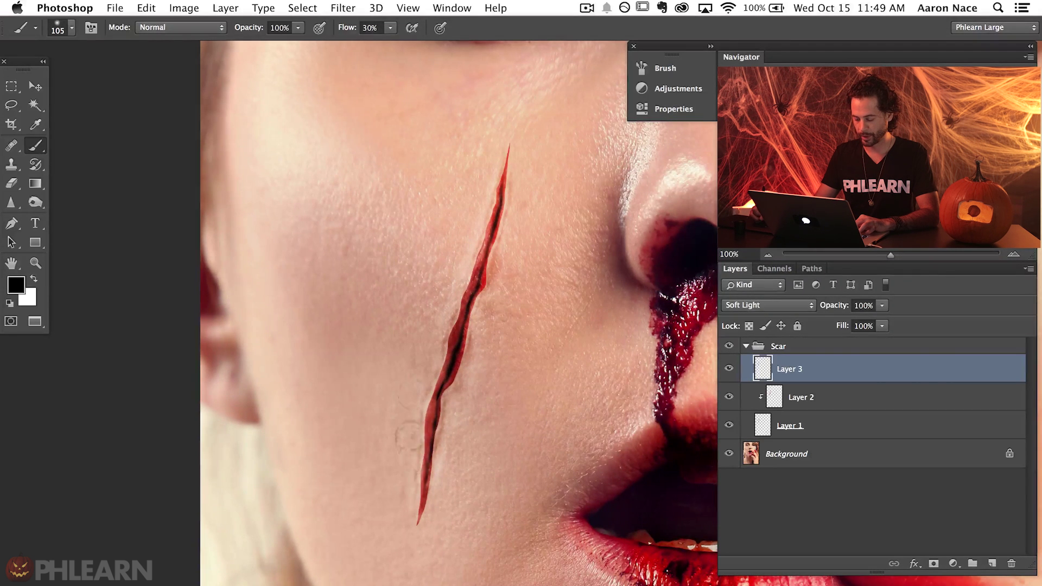
key(x)
key(x)
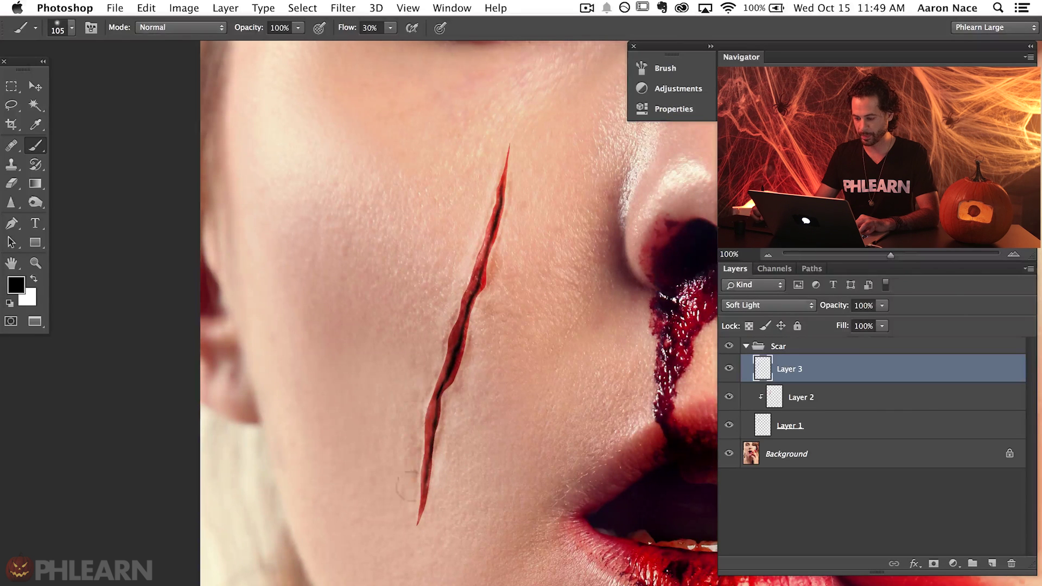
key(x)
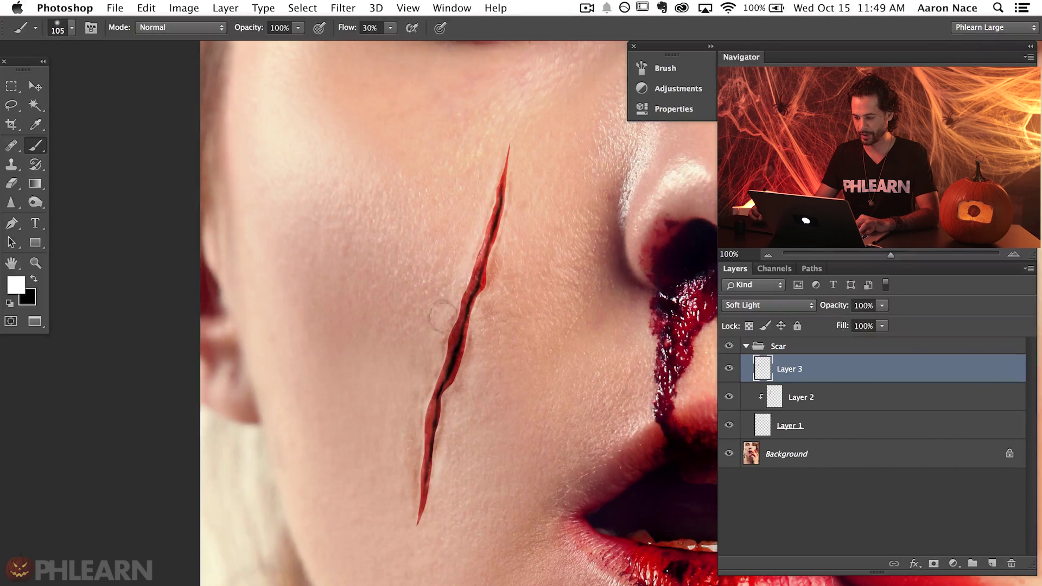
key(x)
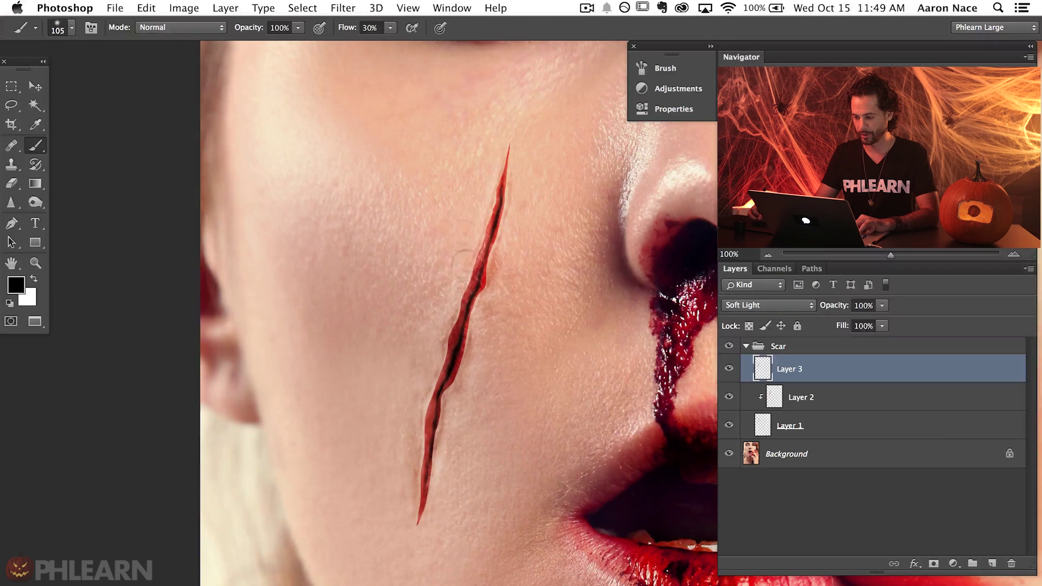
key(x)
Step: Compare the scar with and without the Soft Light shading by toggling Layer 3's visibility
click(728, 368)
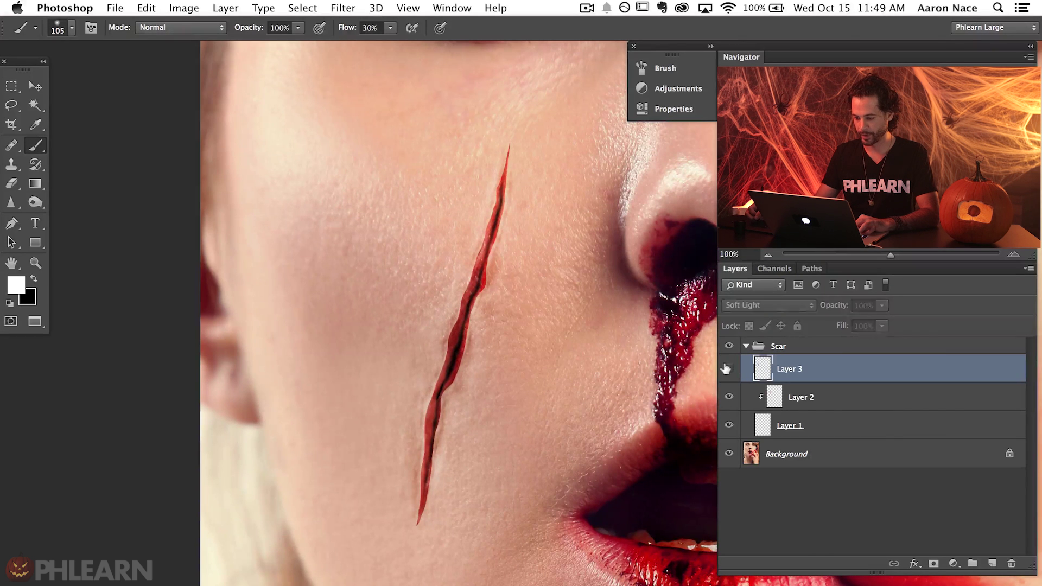
click(728, 368)
click(728, 368)
click(728, 368)
click(729, 368)
click(728, 368)
click(721, 374)
click(721, 373)
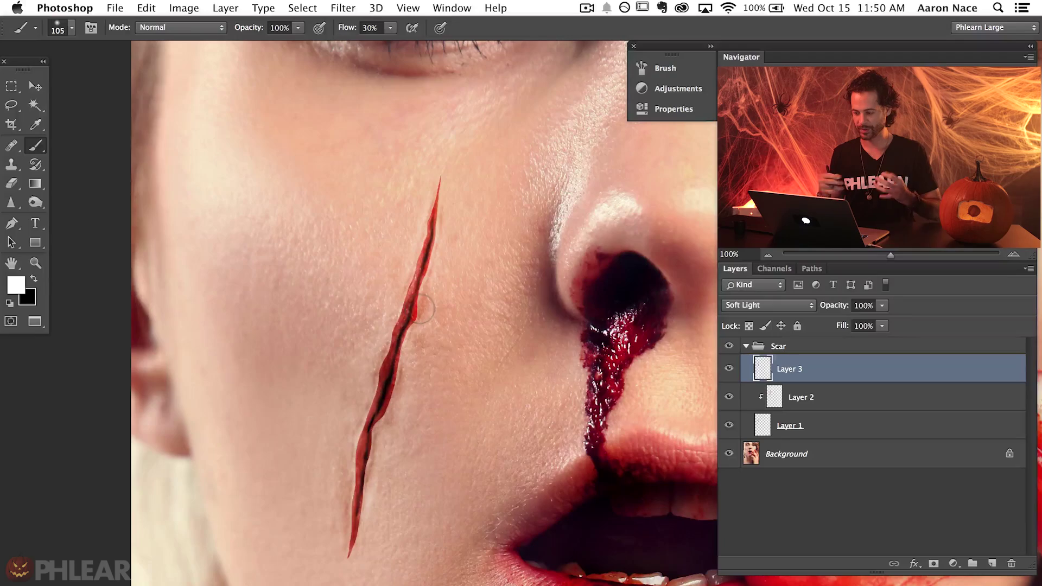
Step: Add a new layer above Layer 3, sample a red as the foreground colour and set the layer's blend mode to Overlay
key(super+alt+shift+n)
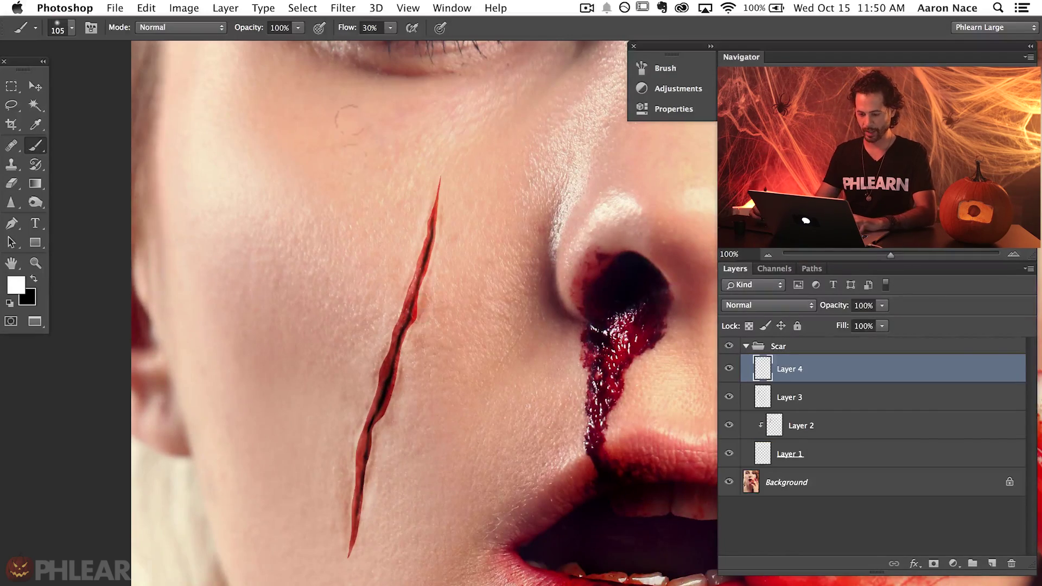
drag(453, 324, 402, 333)
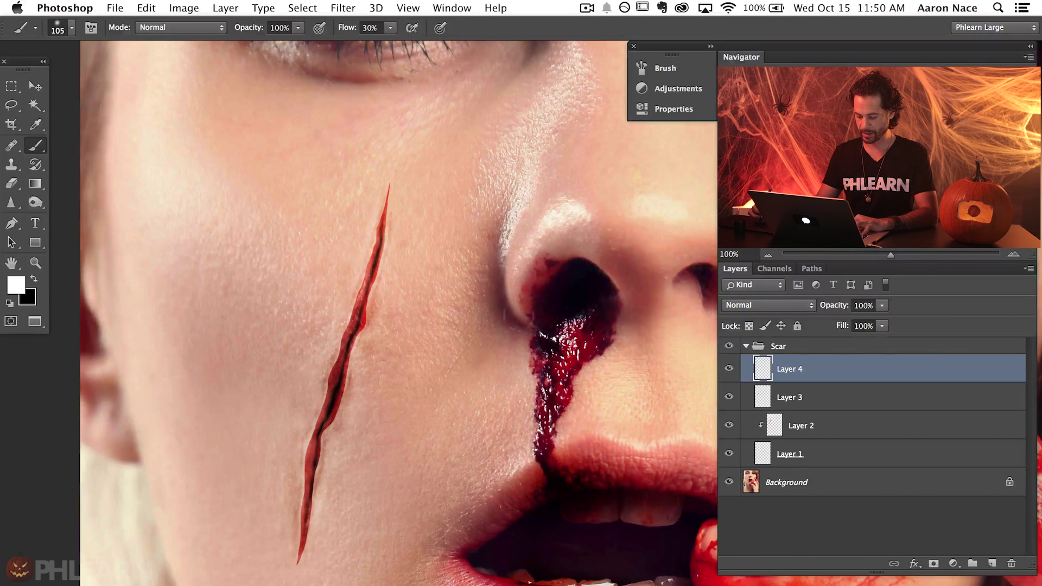
drag(611, 465, 624, 466)
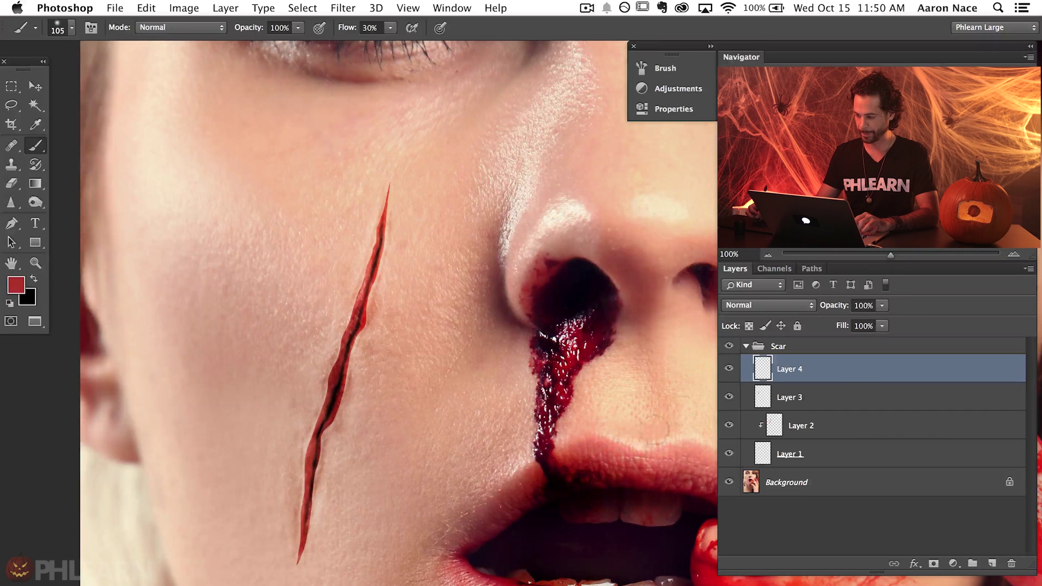
click(763, 305)
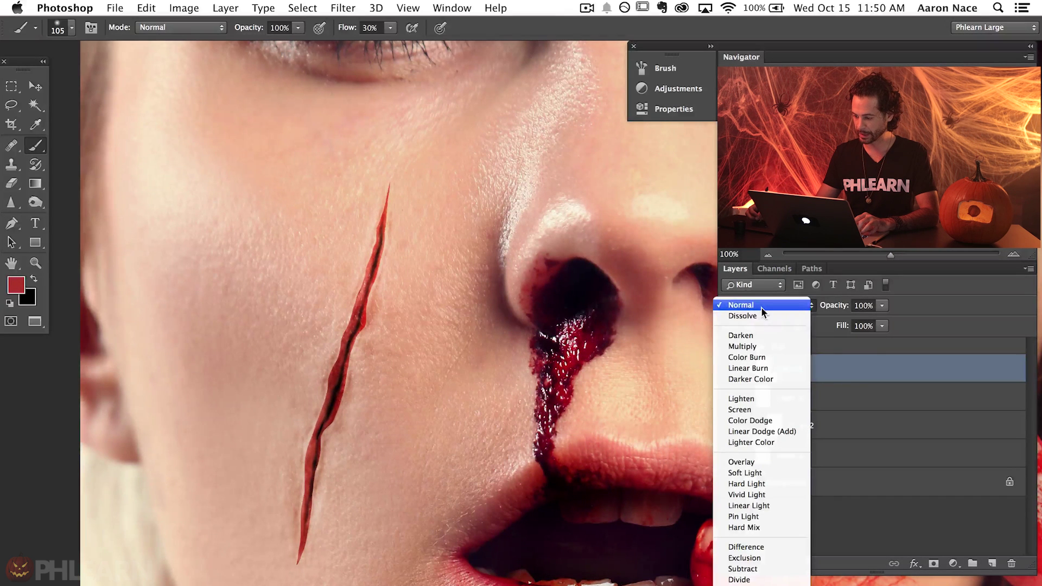
click(759, 462)
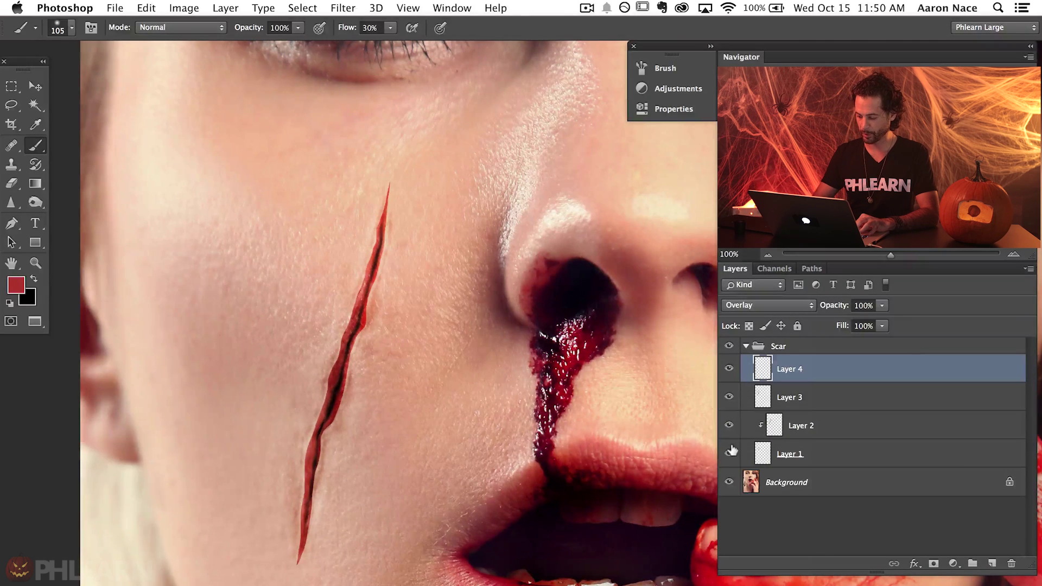
Step: Paint red over the upper part of the scar and the skin on its nose side with a 60 px brush
key(super+equal)
drag(261, 295, 353, 377)
drag(286, 353, 274, 353)
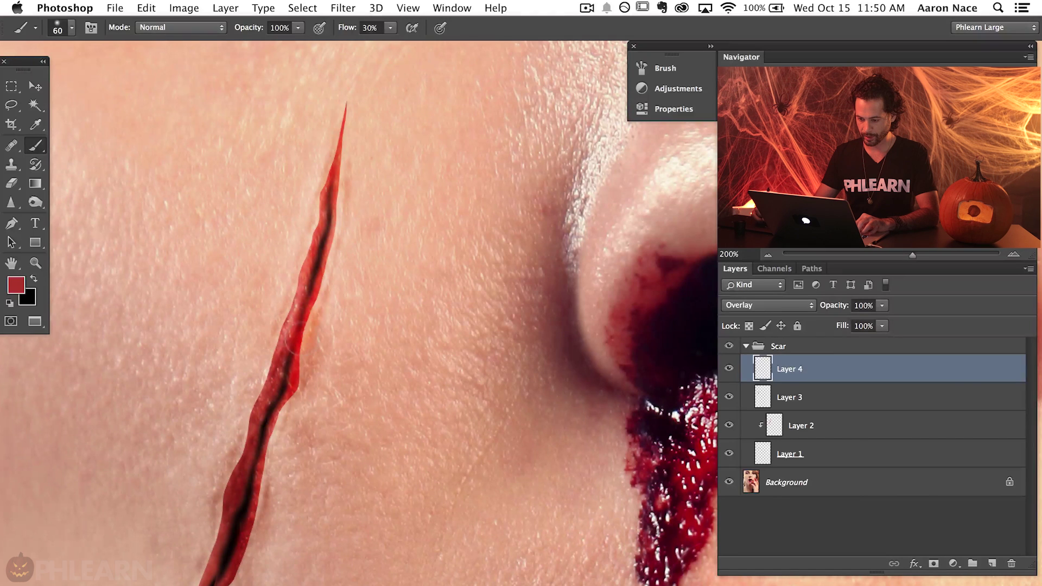
Step: Set Layer 4 to Soft Light and paint red on the skin beside the upper scar with a 46 px brush
click(758, 306)
click(759, 319)
drag(327, 325, 320, 326)
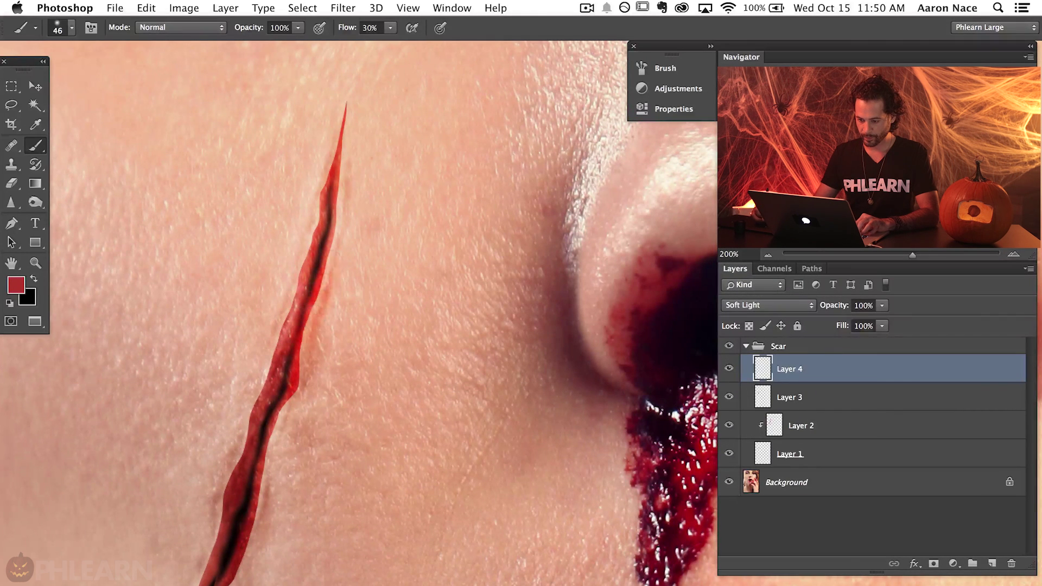
mouse_move(304, 255)
mouse_down()
mouse_move(274, 331)
mouse_move(278, 288)
mouse_up()
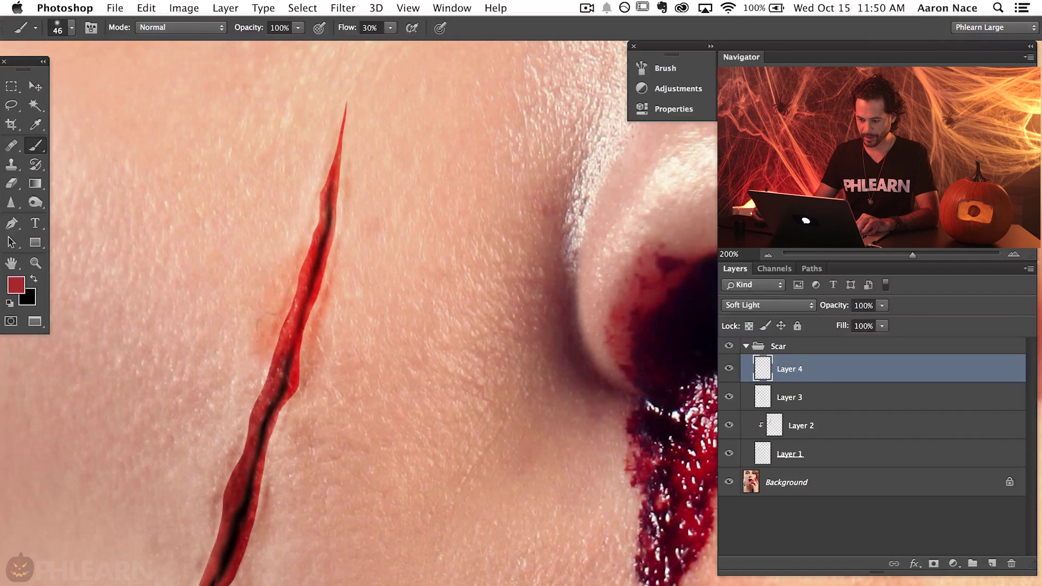
Step: Set Layer 4's blend mode to Overlay and extend the red painting down the cheek side of the scar
click(758, 306)
click(759, 294)
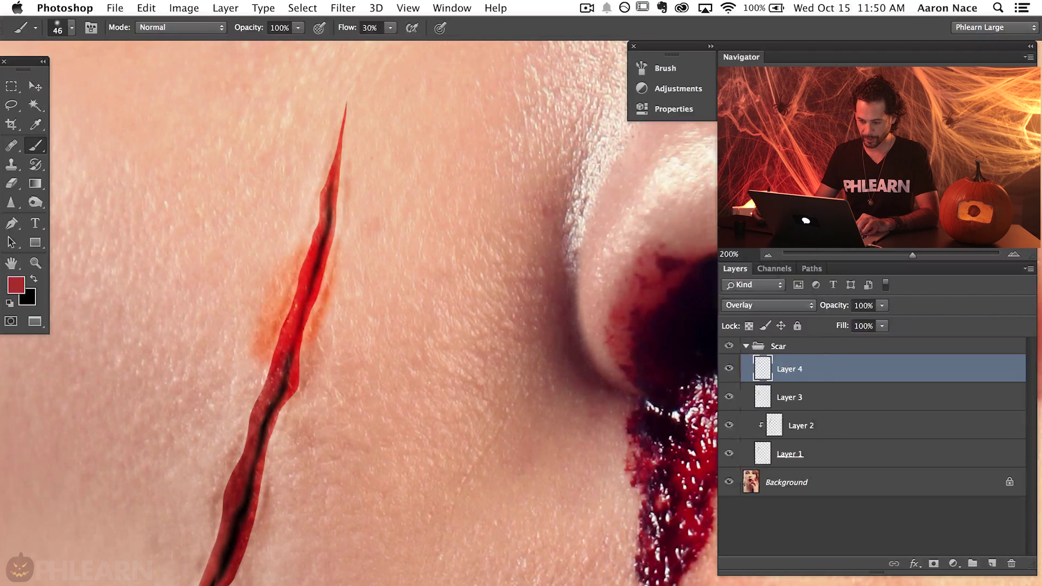
drag(259, 365, 244, 415)
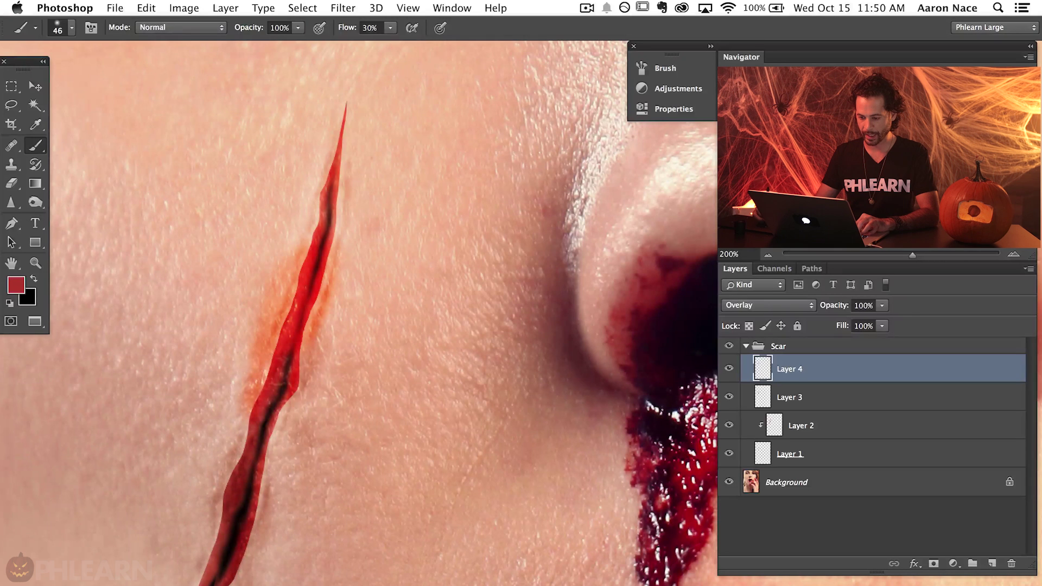
Step: Choose a darker red as the foreground colour and undo the red strokes painted around the scar on Layer 4
click(16, 284)
drag(328, 385, 354, 402)
click(517, 283)
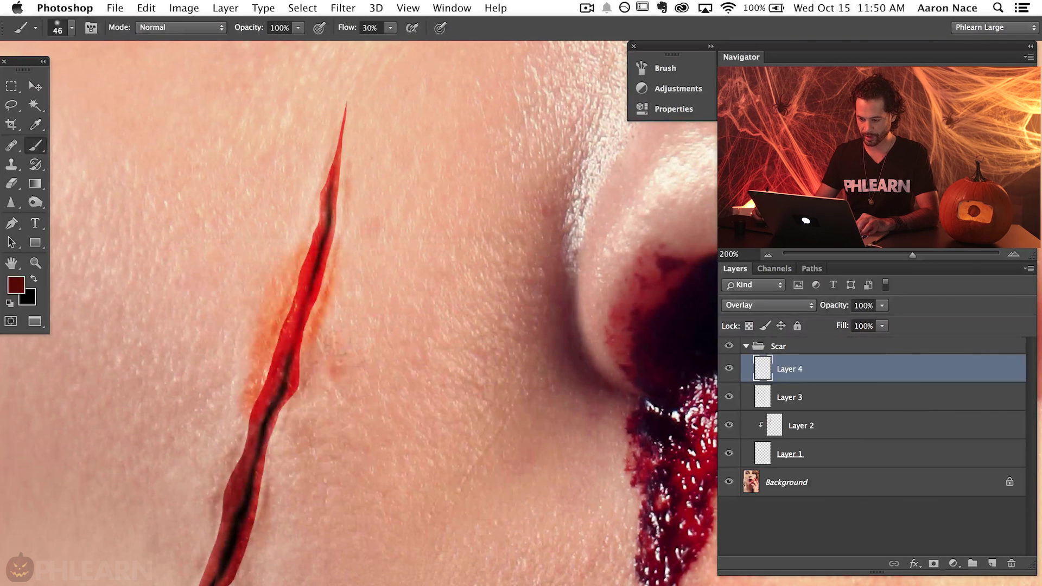
key(super+z)
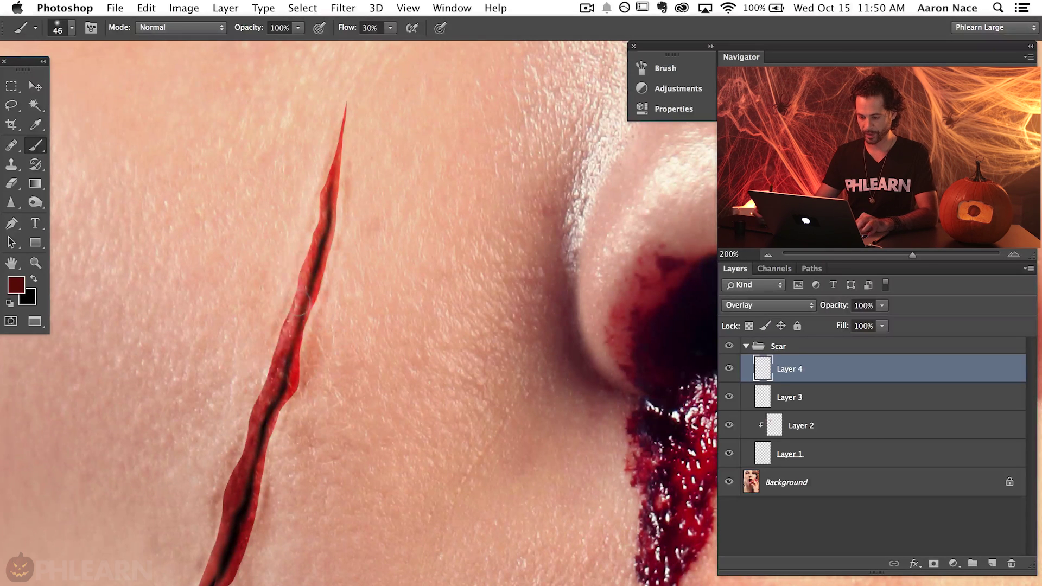
Step: Paint dark red along the scar and the skin bordering it on Layer 4, using larger brushes such as 81 and 137 px
mouse_move(293, 345)
mouse_down()
mouse_move(328, 261)
mouse_move(341, 165)
mouse_up()
drag(319, 229, 255, 406)
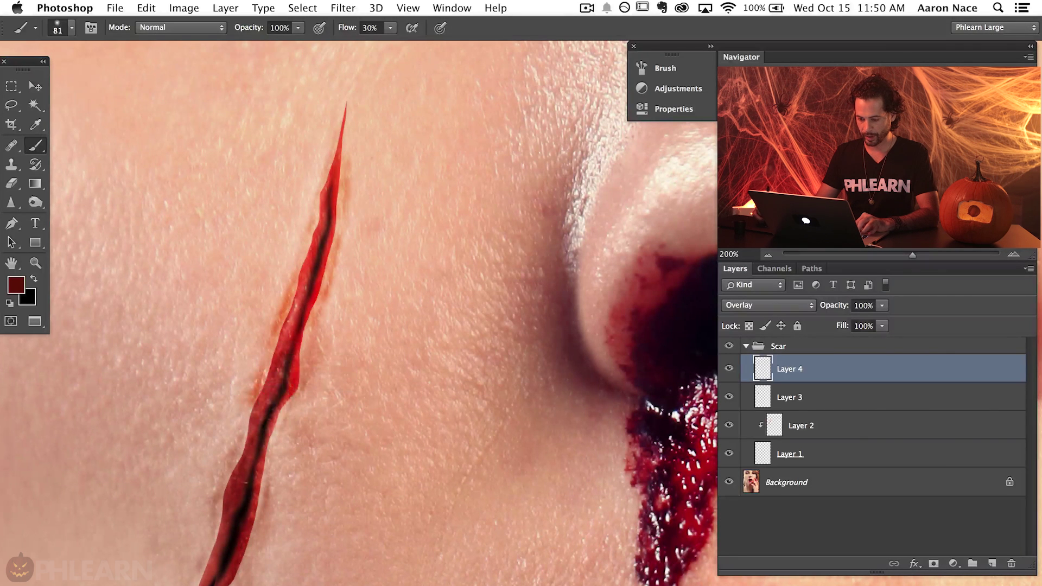
key(super+minus)
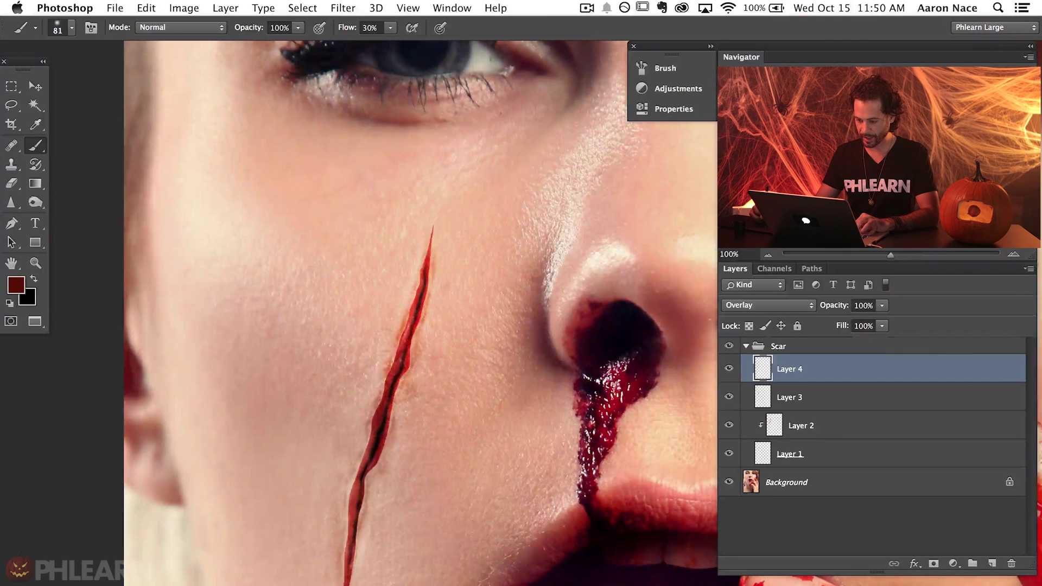
mouse_move(402, 364)
mouse_down()
mouse_move(429, 363)
mouse_move(360, 461)
mouse_up()
mouse_move(391, 420)
mouse_down()
mouse_move(349, 516)
mouse_move(347, 580)
mouse_up()
drag(372, 497, 363, 470)
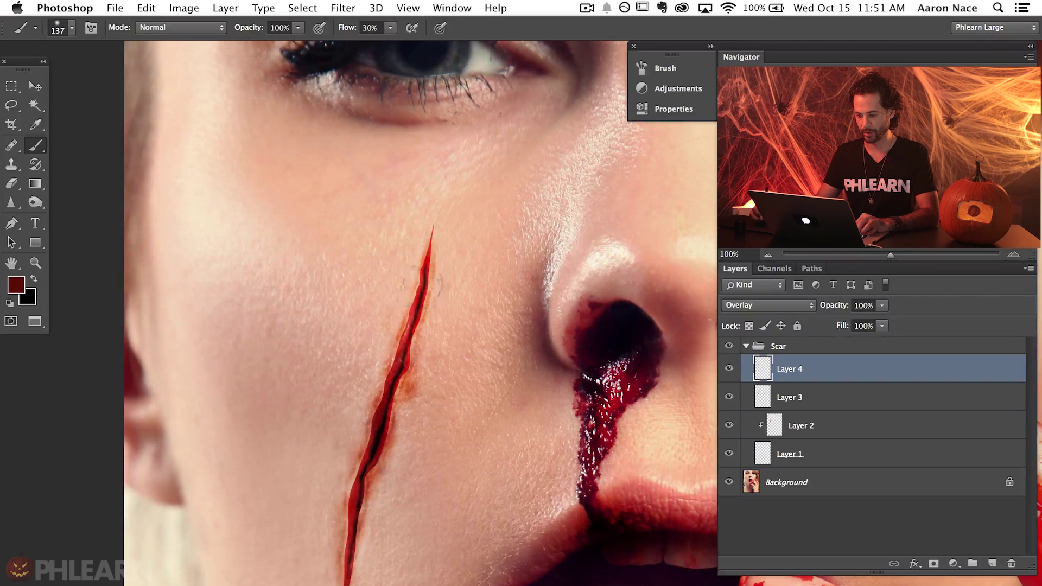
Step: Erase the excess red from the skin beside the scar with a 134 px eraser, and compare Layer 4 shown and hidden
key(e)
mouse_move(418, 440)
mouse_down()
mouse_move(434, 439)
mouse_move(405, 440)
mouse_up()
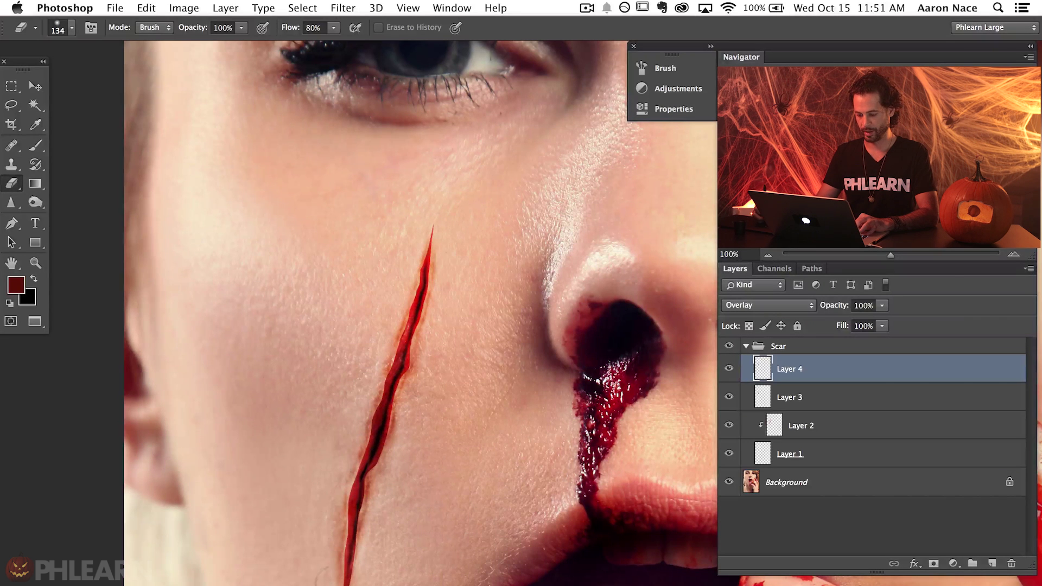
click(728, 369)
click(729, 369)
click(729, 369)
click(729, 369)
Step: Add a new layer above Layer 4 and clone nosebleed blood along the nose side of the scar with a 60 px Clone Stamp
drag(491, 485, 449, 447)
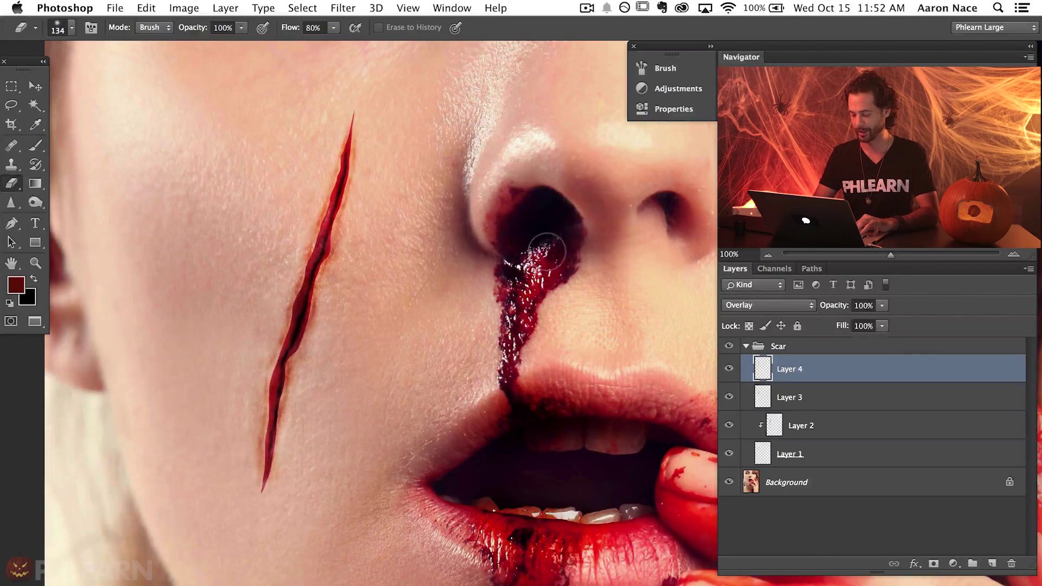
key(super+alt+shift+n)
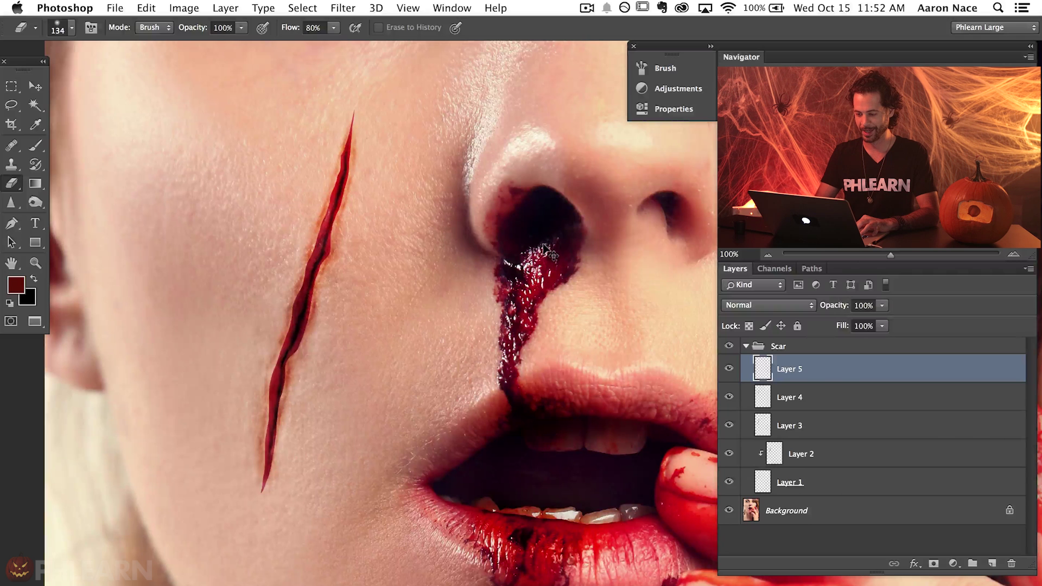
key(s)
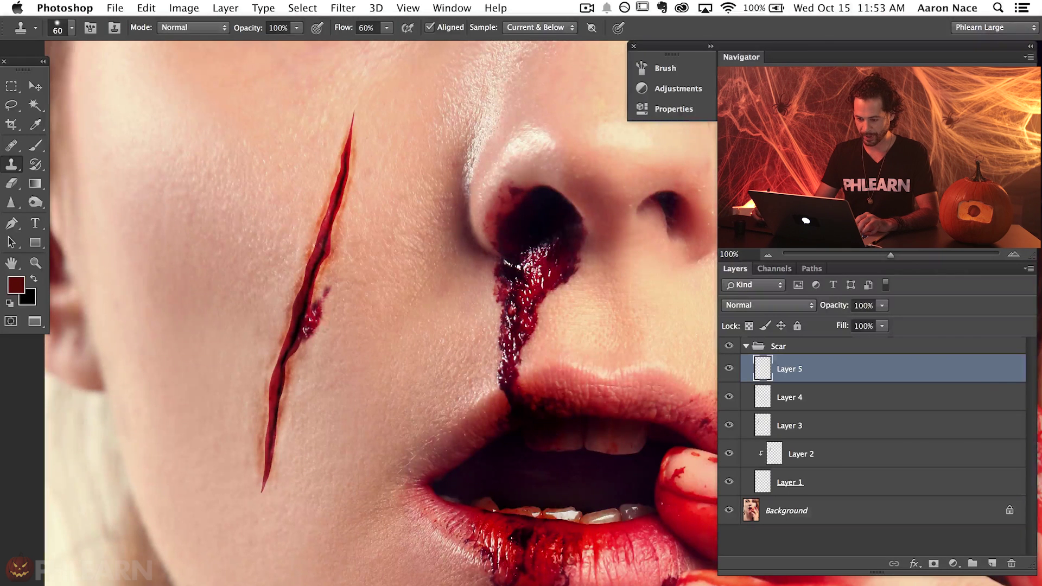
drag(320, 295, 336, 265)
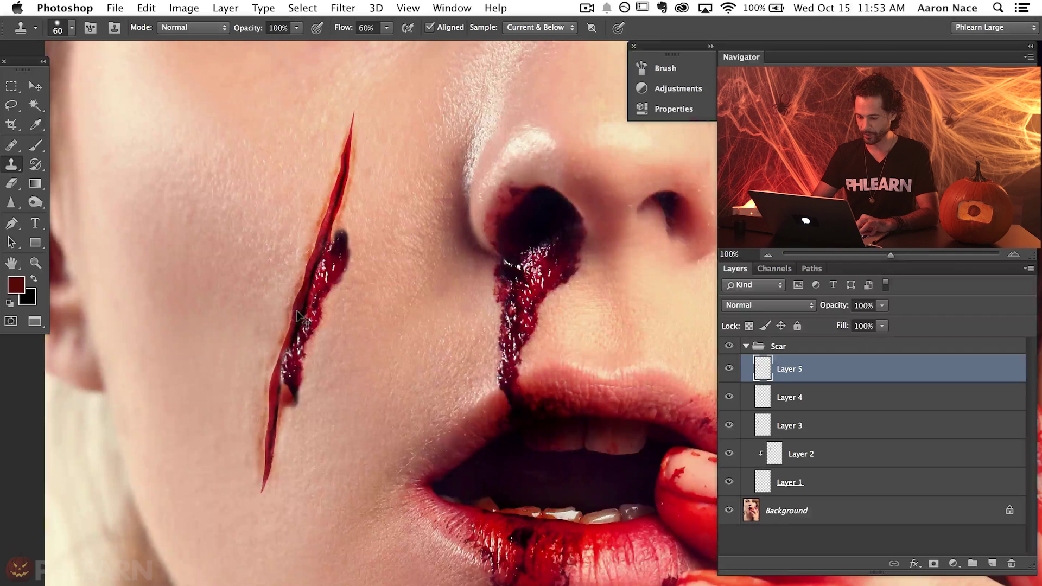
Step: Try the Darken blend mode on Layer 5 and return it to Normal
key(super+plus)
drag(270, 314, 450, 360)
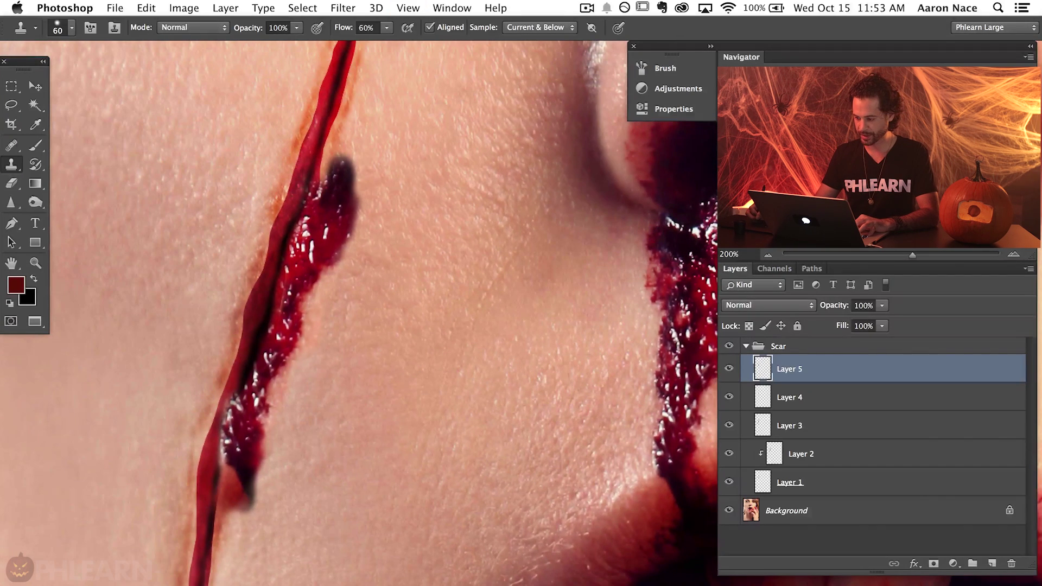
click(746, 306)
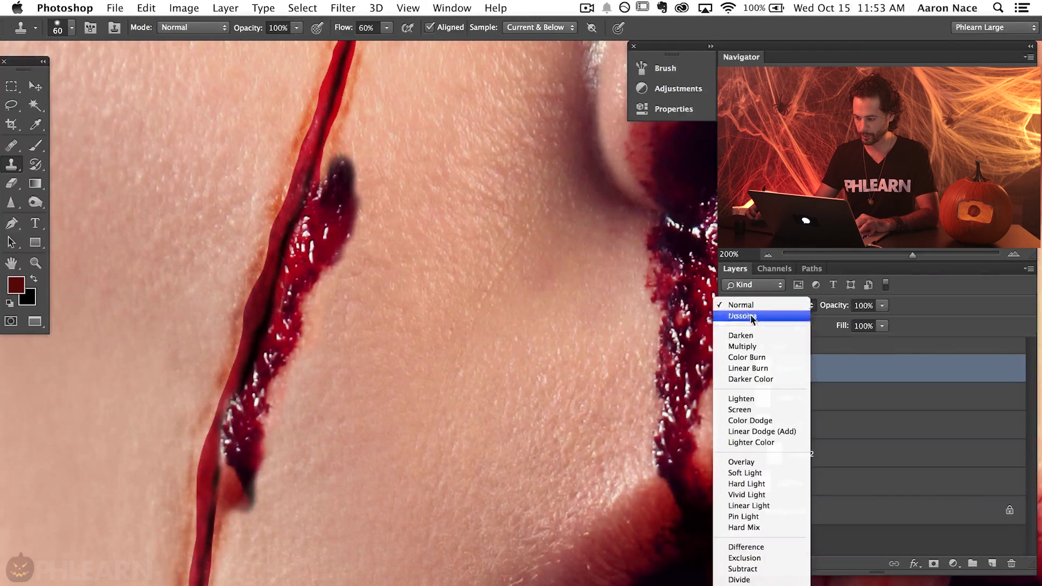
click(751, 336)
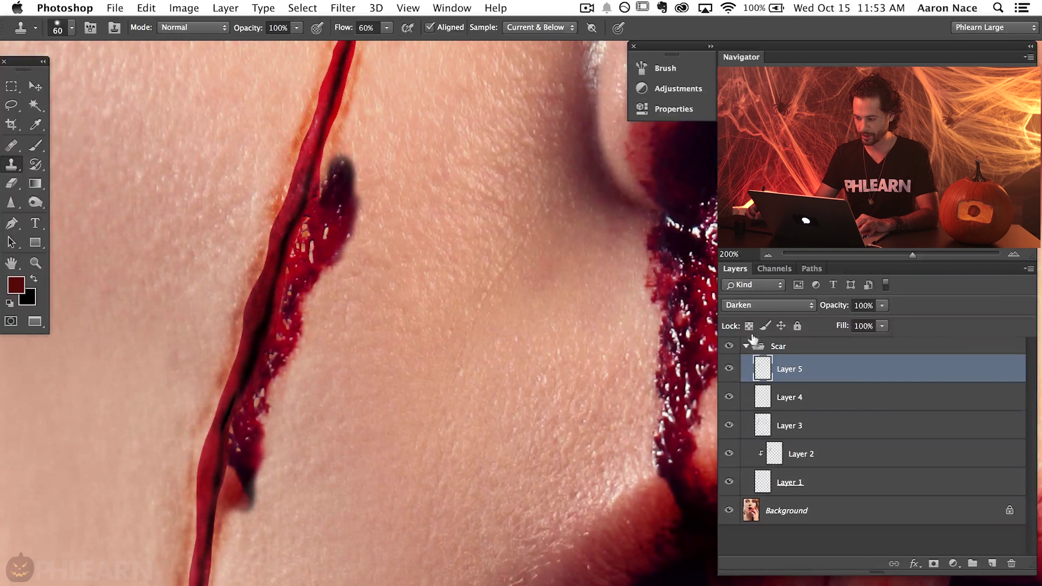
click(751, 305)
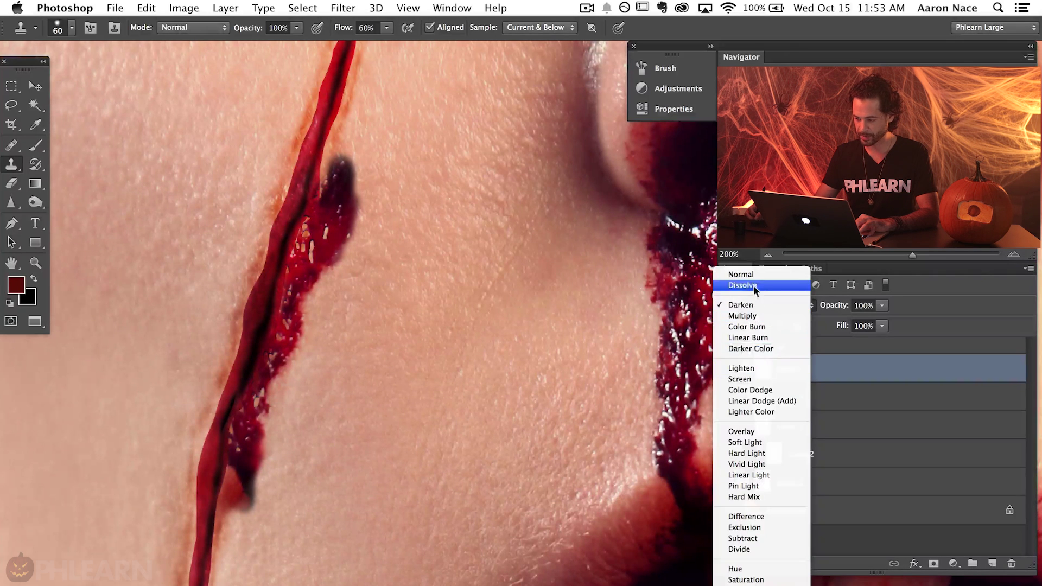
click(741, 274)
Step: Move the cloned blood closer over the cut's edge and add a layer mask to Layer 5
key(v)
drag(332, 313, 297, 328)
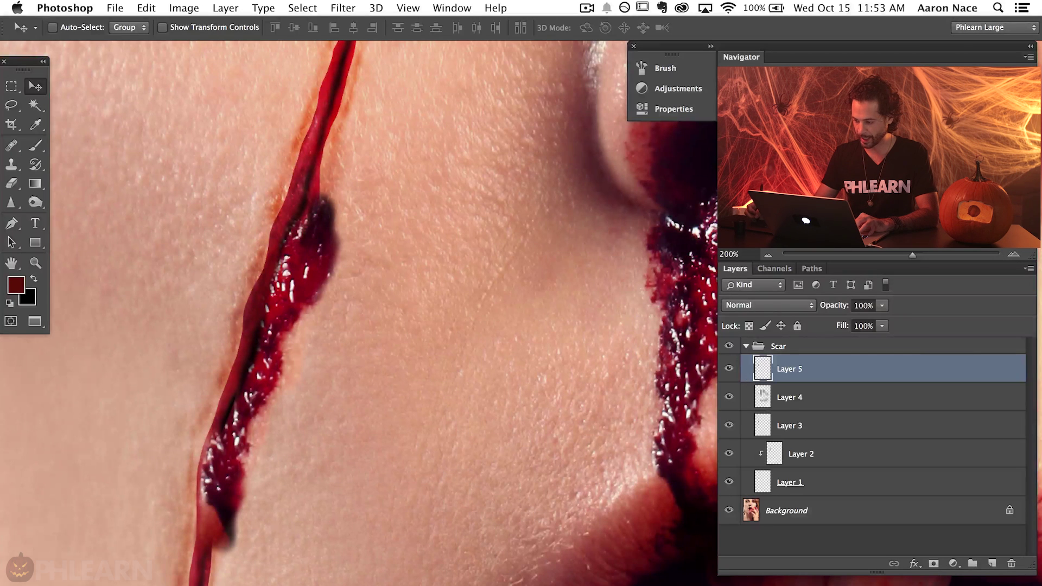
click(934, 563)
Step: Mask the upper part of the cloned blood along the cut with a 27 px brush, painting black to hide and white to restore
key(super+plus)
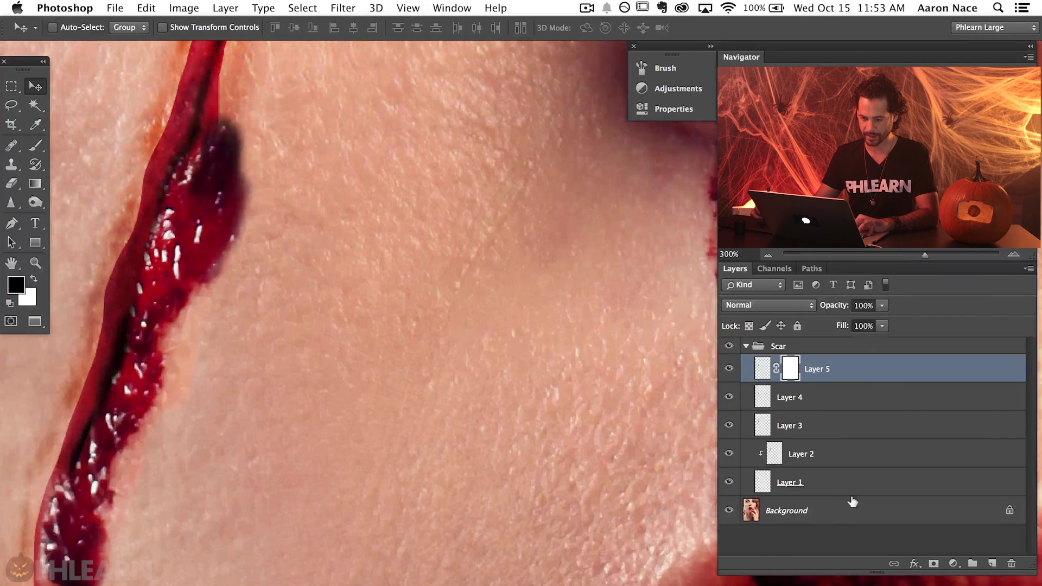
scroll(365, 342, left, 5)
key(b)
mouse_move(333, 242)
mouse_down()
mouse_move(336, 196)
mouse_move(266, 277)
mouse_move(268, 293)
mouse_up()
mouse_move(271, 341)
mouse_down()
mouse_move(287, 320)
mouse_move(284, 350)
mouse_move(283, 325)
mouse_move(322, 238)
mouse_move(322, 179)
mouse_move(352, 196)
mouse_up()
key(x)
drag(358, 243, 337, 250)
mouse_move(309, 306)
mouse_down()
mouse_move(345, 234)
mouse_move(323, 287)
mouse_move(361, 163)
mouse_move(362, 192)
mouse_up()
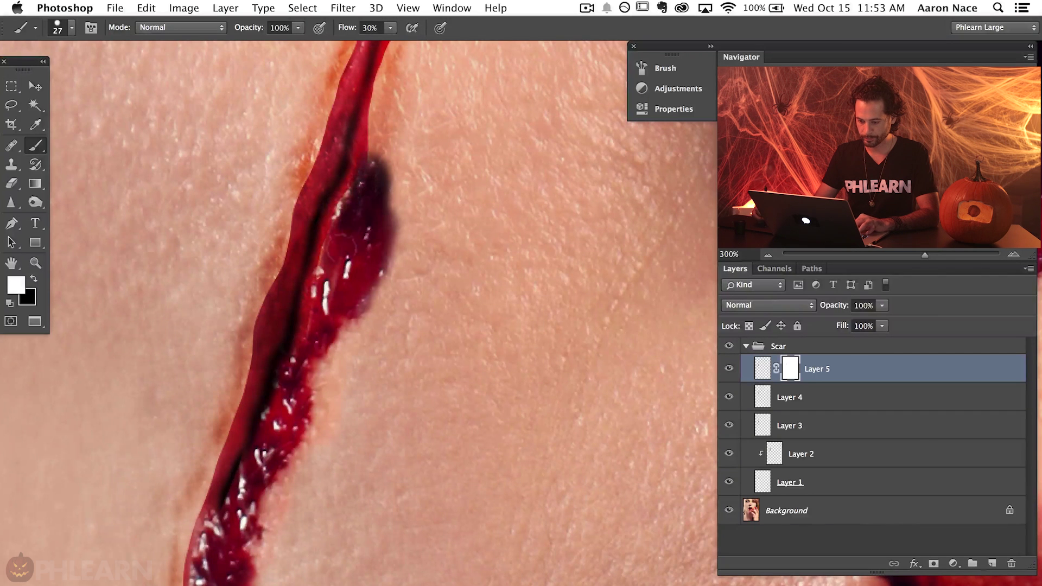
Step: Hide the lower end of the cloned blood on Layer 5's mask and refine where it meets the dark centre of the cut
scroll(342, 248, down, 5)
key(x)
mouse_move(259, 382)
mouse_down()
mouse_move(221, 478)
mouse_move(211, 575)
mouse_up()
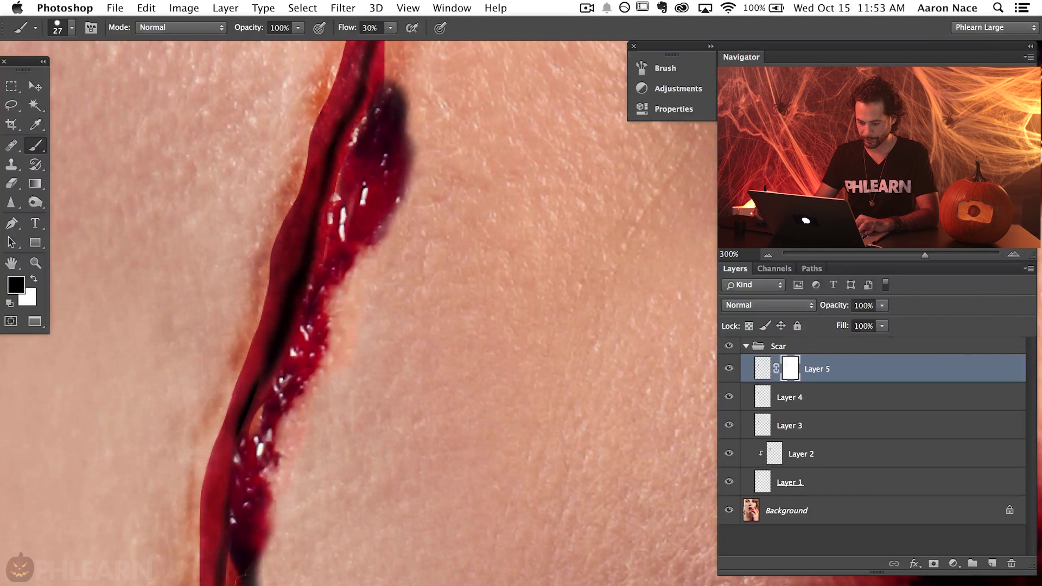
mouse_move(286, 472)
mouse_down()
mouse_move(242, 521)
mouse_move(248, 580)
mouse_move(269, 525)
mouse_up()
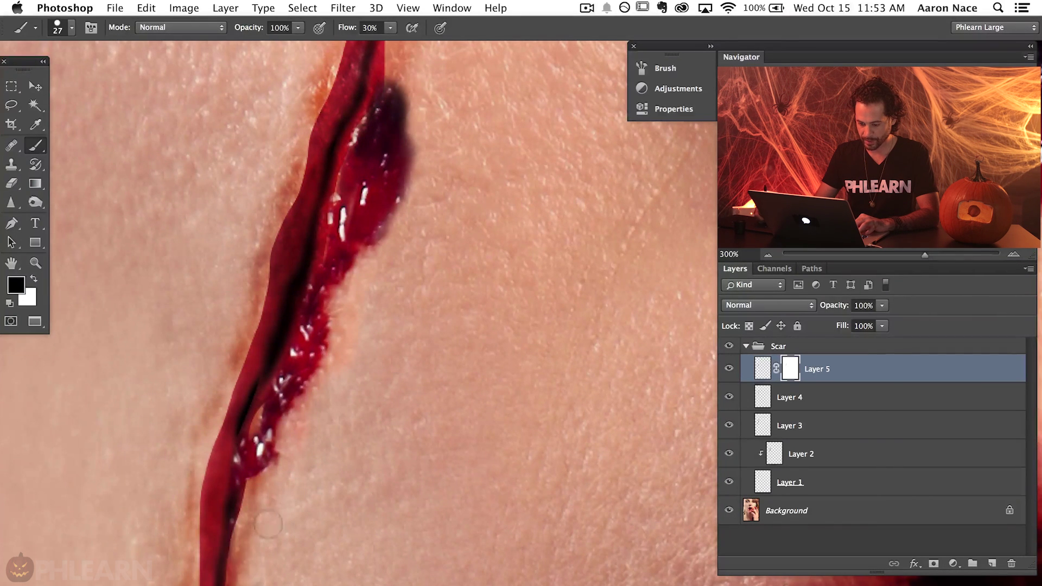
key(x)
key(x)
drag(236, 442, 237, 480)
key(x)
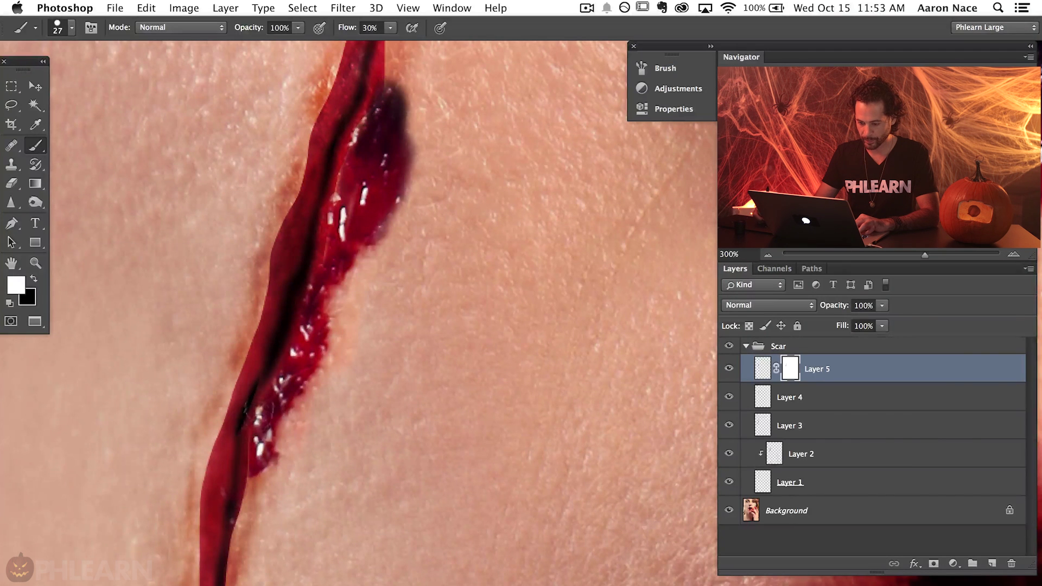
Step: Trim the lower tip and upper outer edge of the cloned blood on the mask with a 16 px brush, and undo the stroke over its top
key(super+minus)
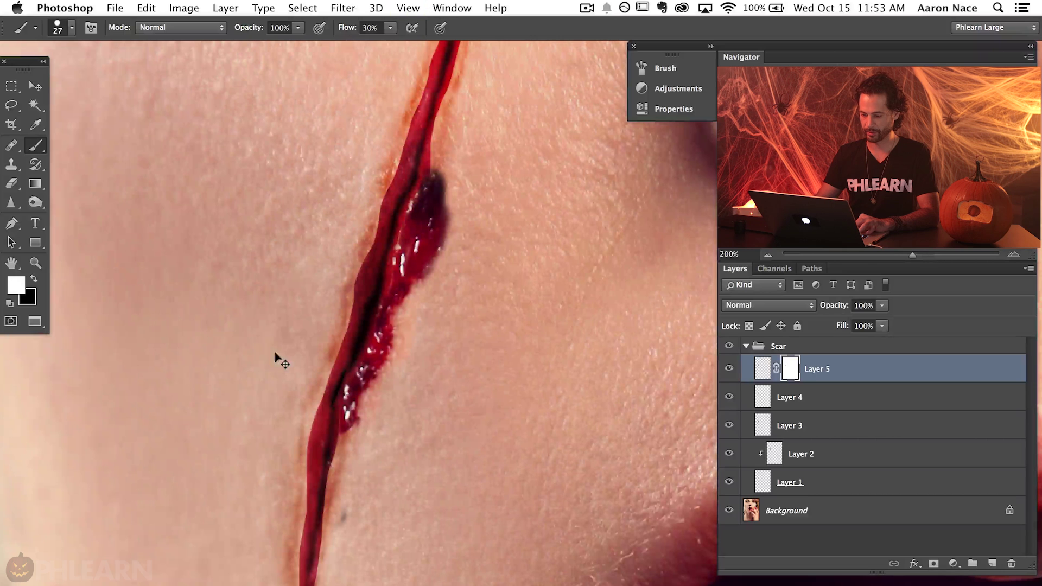
key(x)
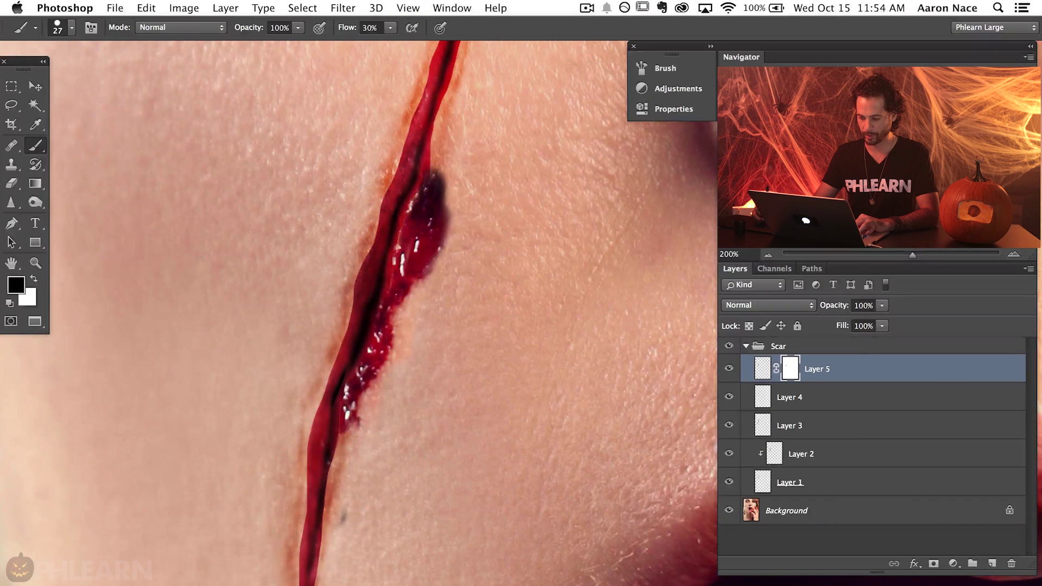
drag(365, 422, 361, 422)
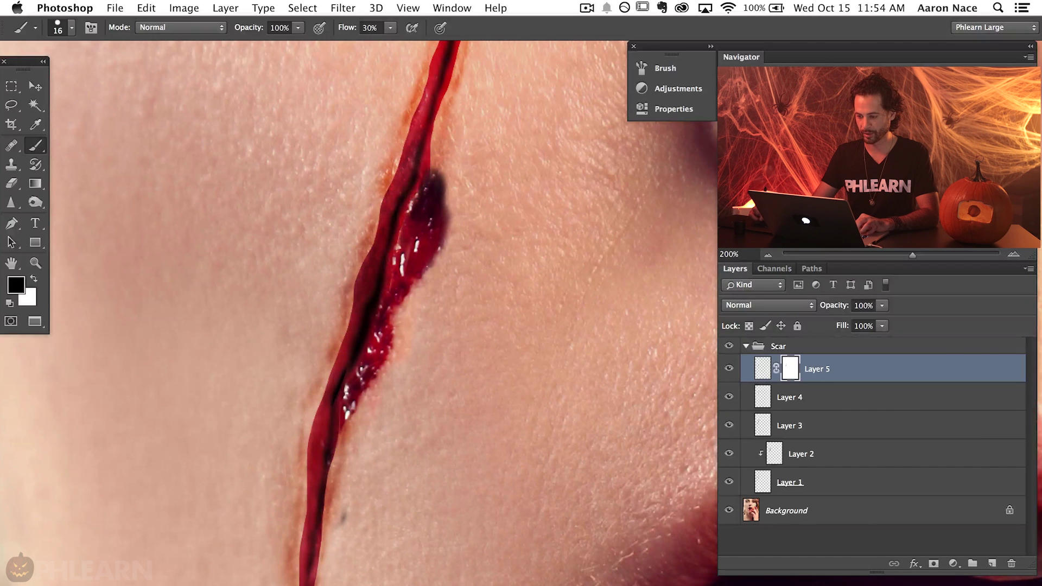
drag(446, 200, 447, 220)
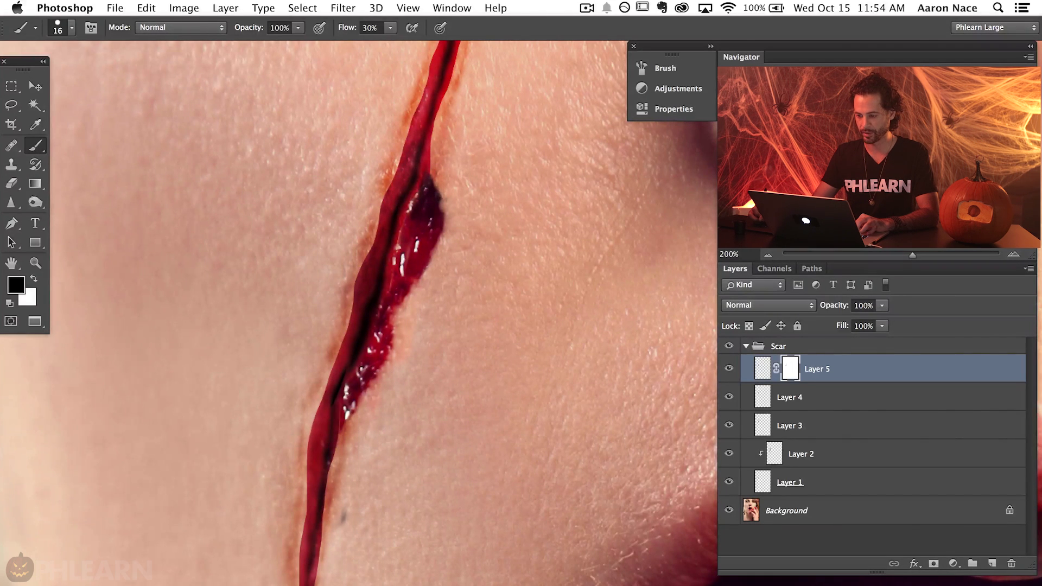
mouse_move(426, 223)
mouse_down()
mouse_move(451, 223)
mouse_move(426, 212)
mouse_move(432, 187)
mouse_up()
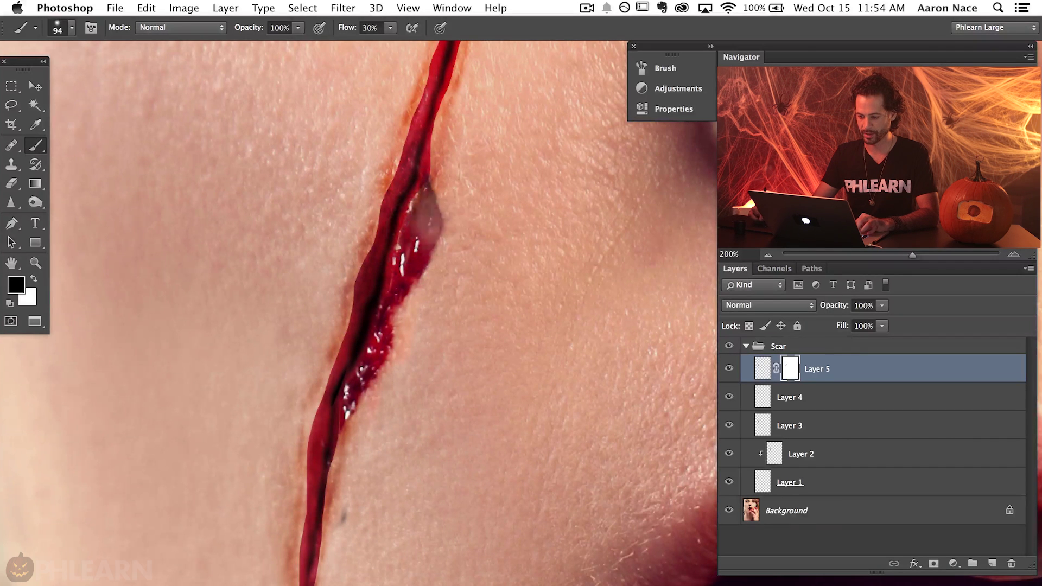
key(ctrl+z)
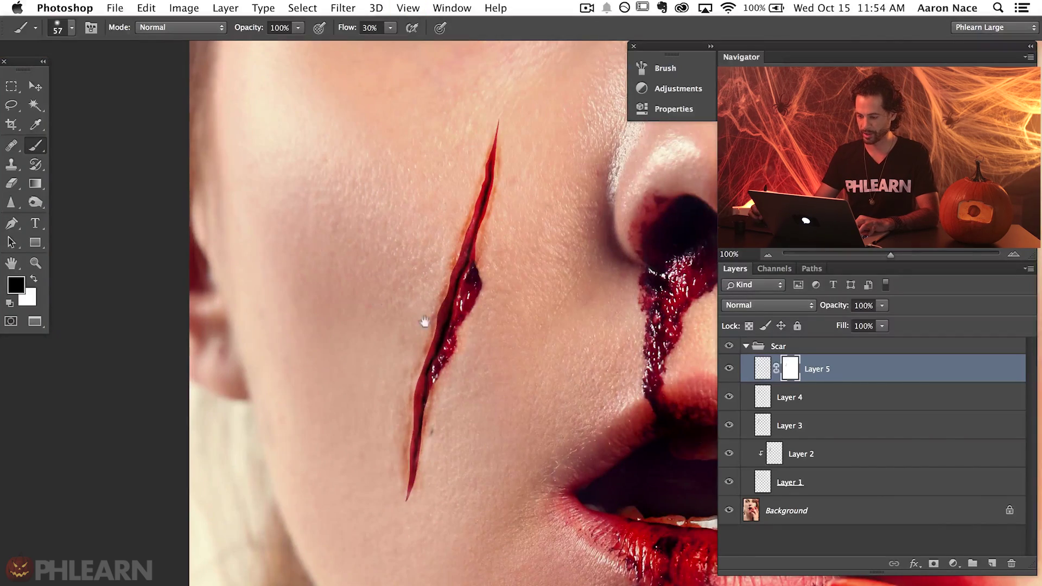
Step: Compare the scar with and without the cloned blood and the clipped colouring by toggling the visibility of Layer 5 and Layer 2
drag(424, 322, 375, 319)
click(731, 371)
click(731, 371)
click(731, 371)
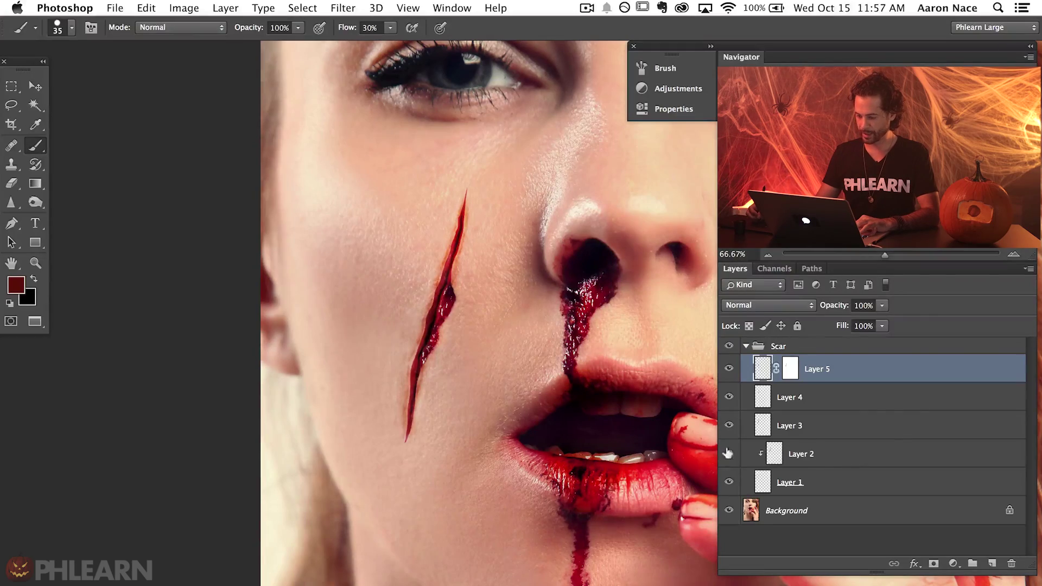
click(729, 453)
click(729, 453)
click(728, 453)
click(728, 453)
Step: Add a new layer directly above Layer 2 and clip it to the scar layers below
click(849, 454)
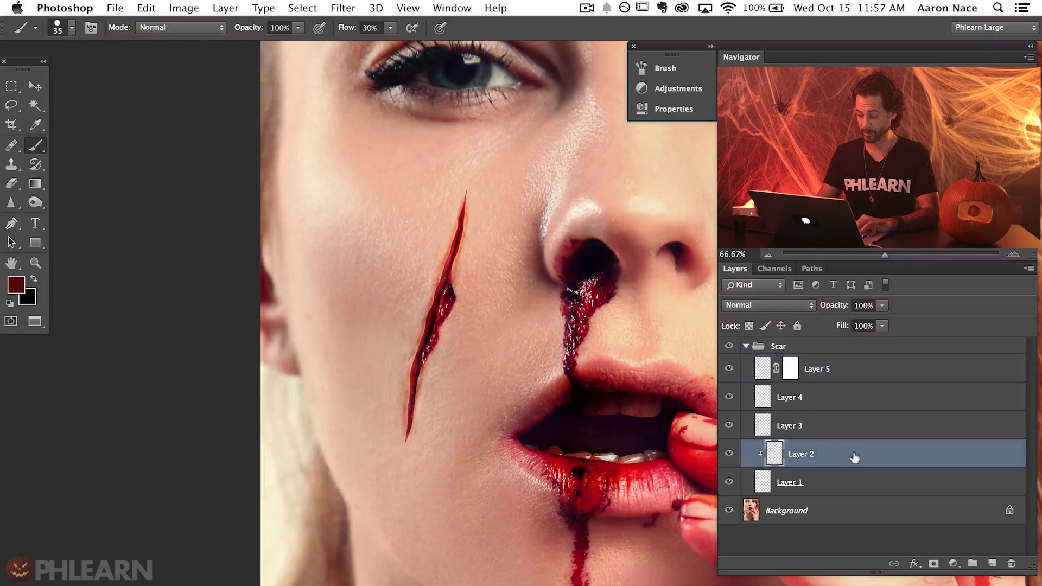
key(super+plus)
drag(462, 389, 473, 486)
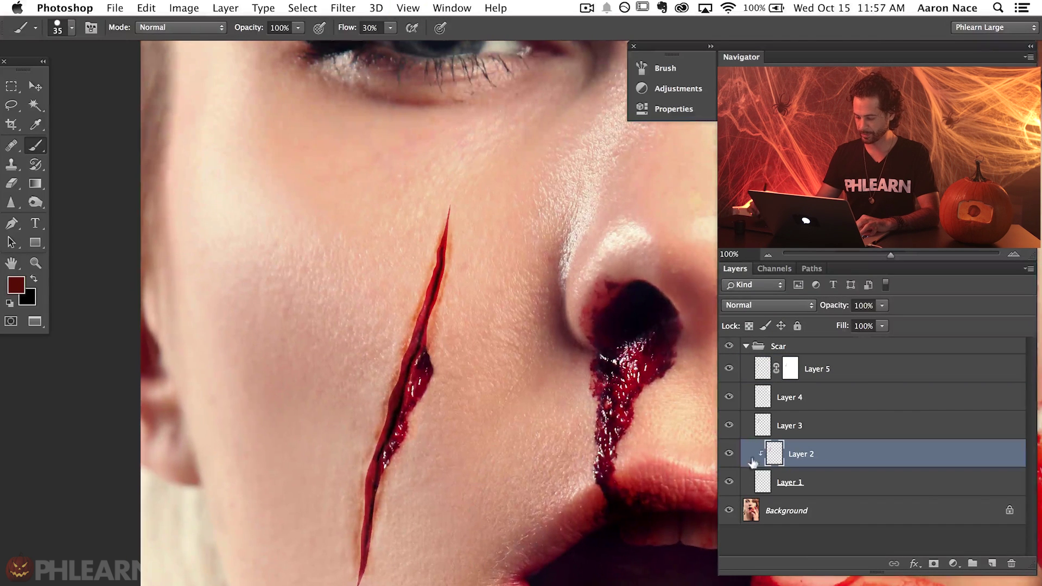
key(super+shift+alt+n)
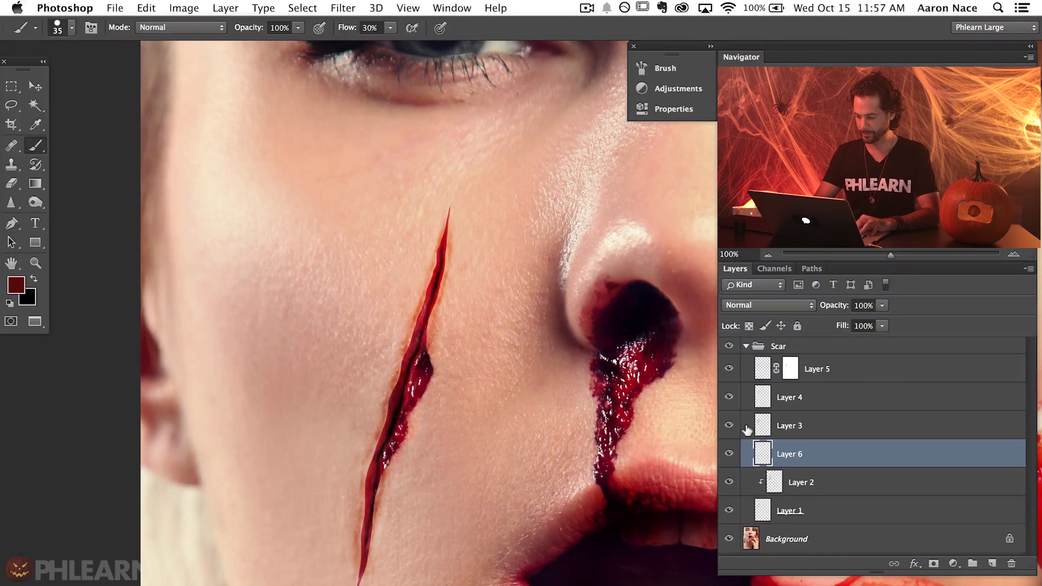
key(super+alt+g)
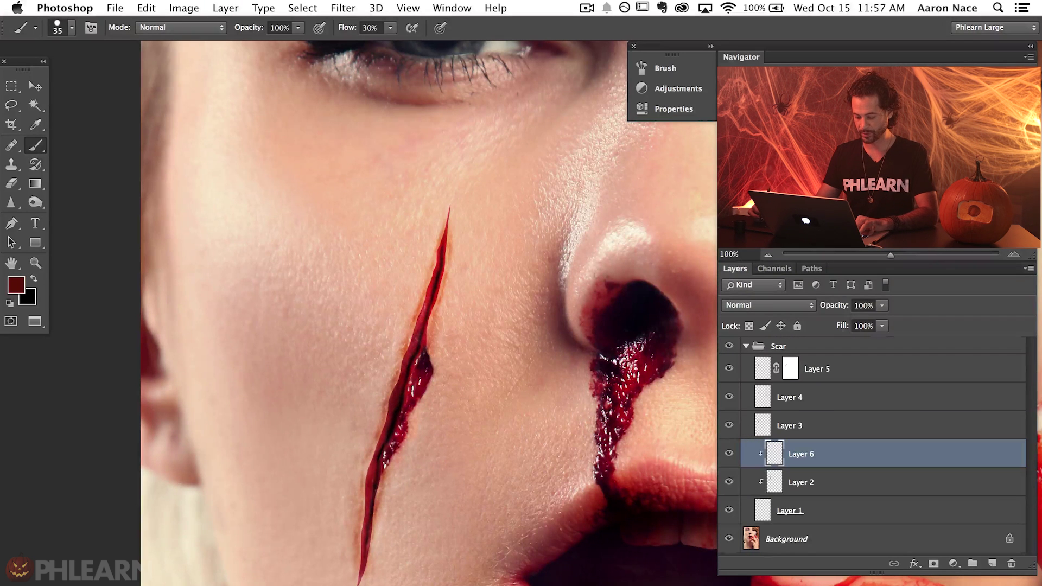
Step: Clone skin over the upper and lower tips of the scar with a 117 px Clone Stamp and lower Layer 6's opacity to 79%
key(s)
mouse_move(454, 228)
mouse_down()
mouse_move(466, 222)
mouse_move(448, 215)
mouse_move(444, 239)
mouse_up()
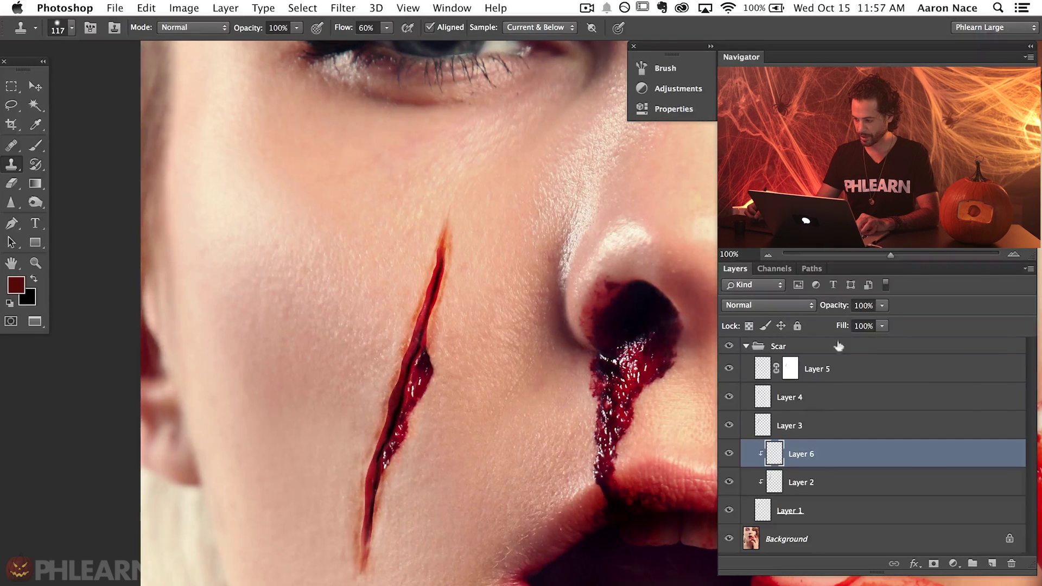
drag(828, 307, 818, 307)
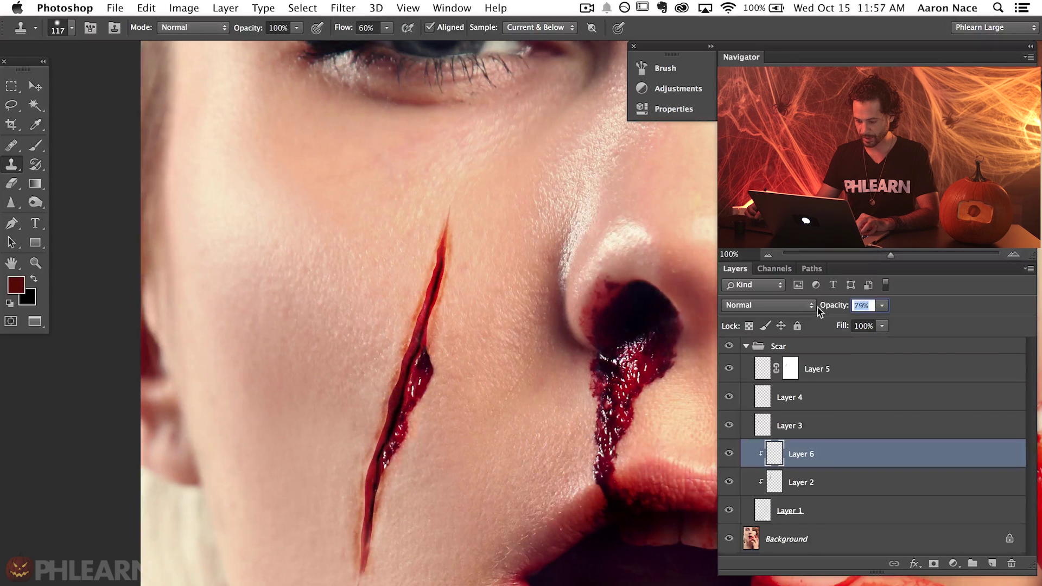
Step: Set Layer 6's opacity to 73% and refine the scar's lower tip with a 69 px Eraser and a 75 px Clone Stamp
key(e)
drag(380, 539, 361, 540)
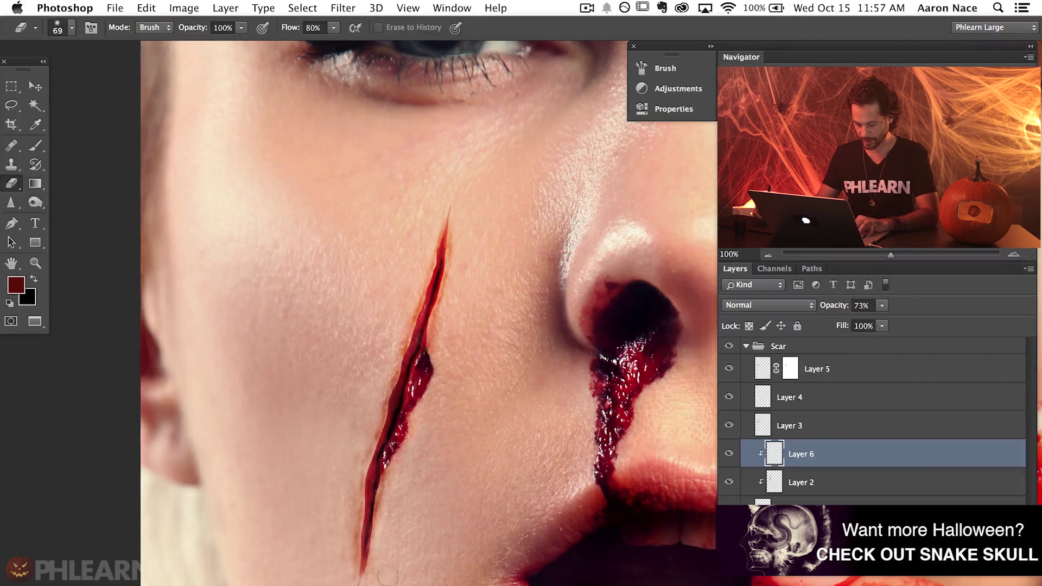
key(s)
drag(356, 581, 350, 584)
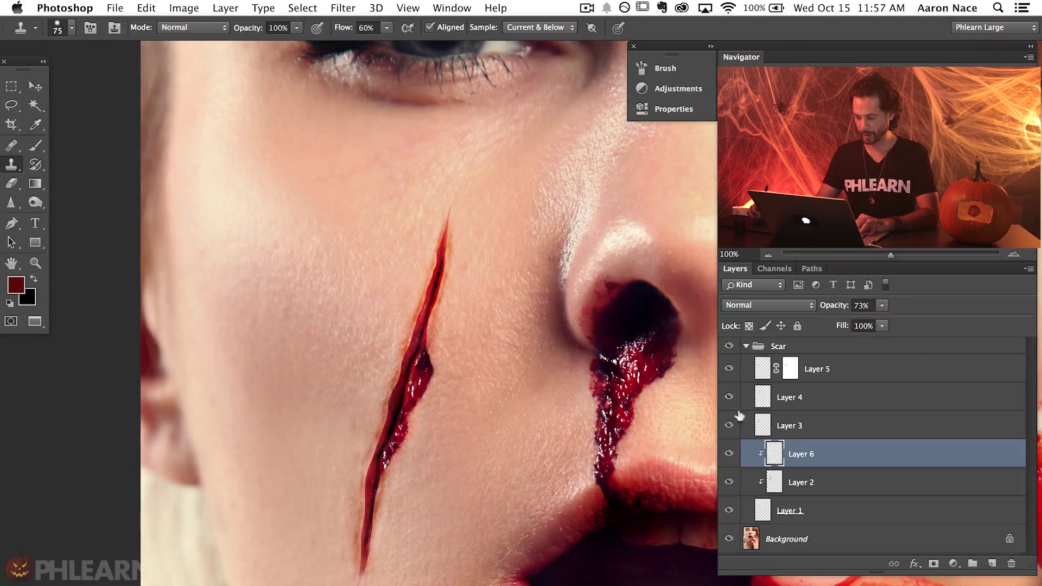
key(e)
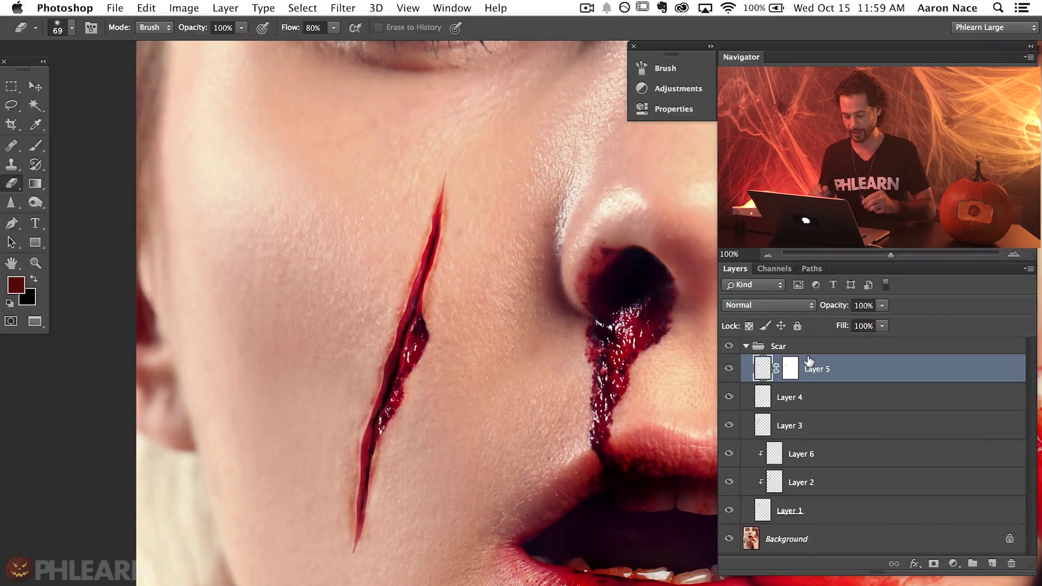
Step: Add a new layer above Layer 5 and soften the scar's tips with a 170 px Blur tool at 100% strength, sampling all layers
key(ctrl+shift+alt+n)
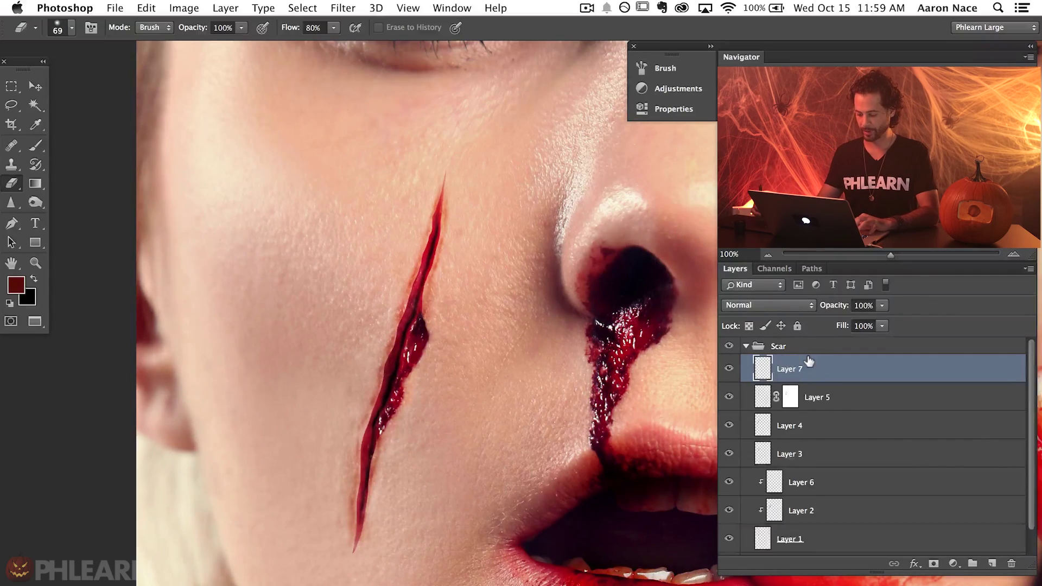
click(12, 204)
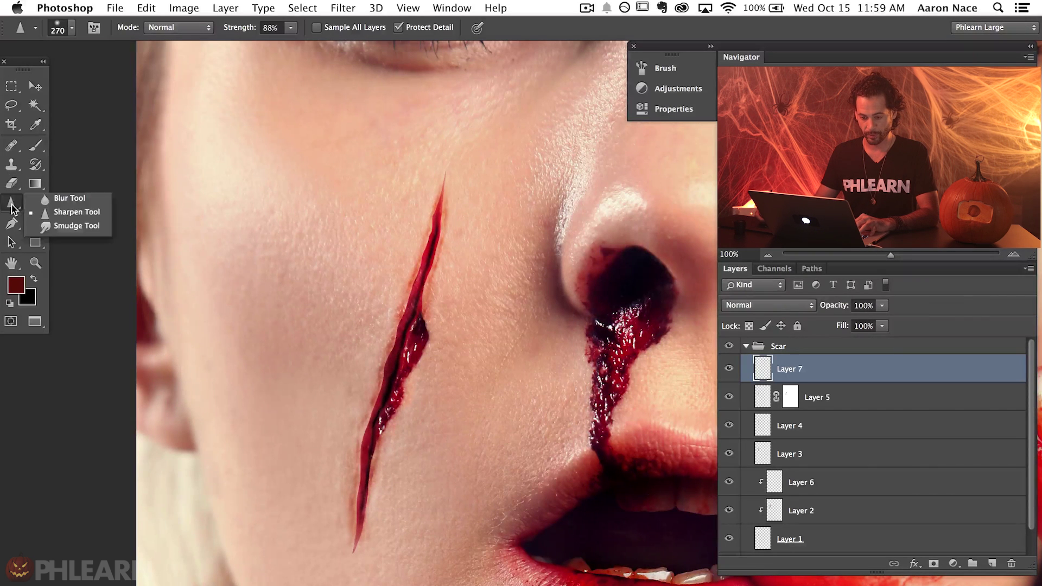
click(91, 198)
drag(244, 31, 253, 32)
key(Return)
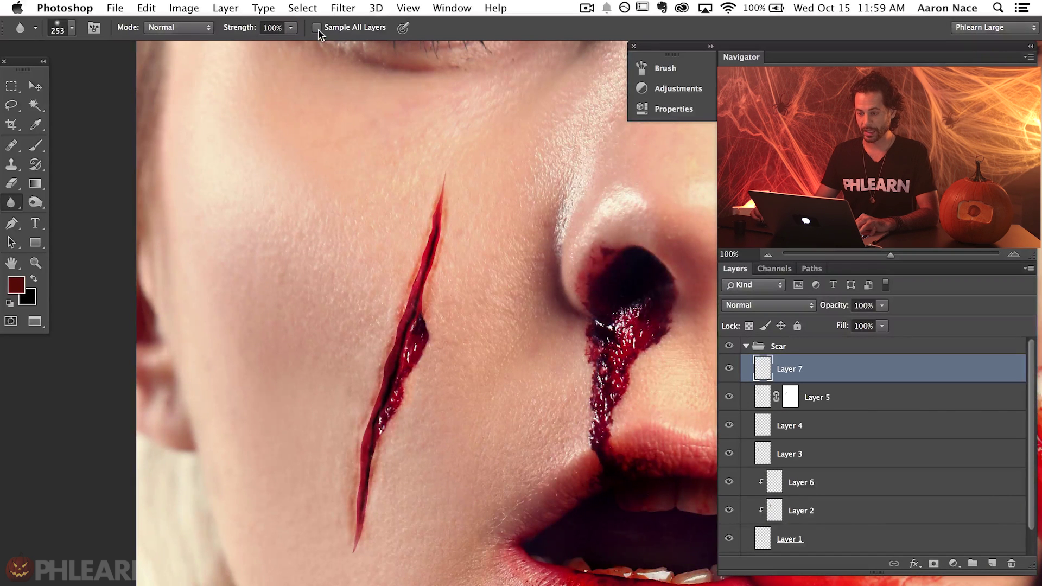
drag(362, 551, 342, 547)
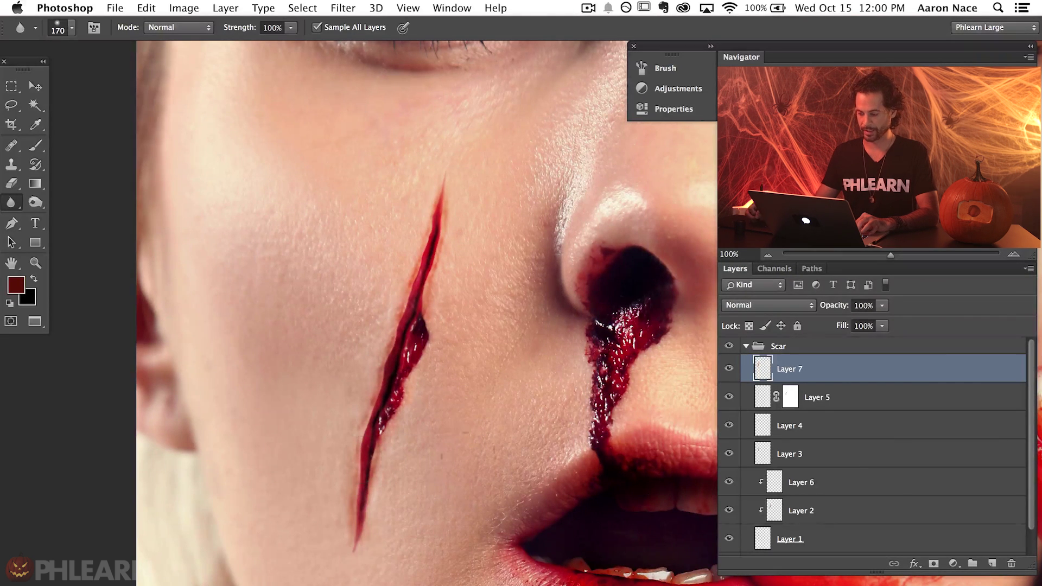
Step: Compare the scar's upper tip with and without the blur at 200% zoom by toggling Layer 7's visibility
click(728, 369)
key(super+plus)
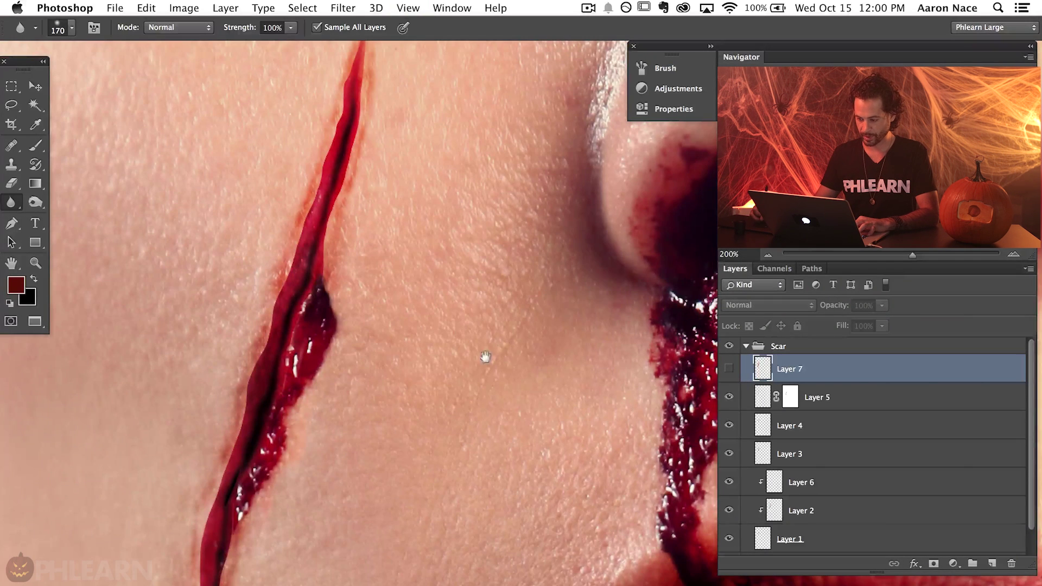
drag(485, 356, 509, 495)
click(728, 369)
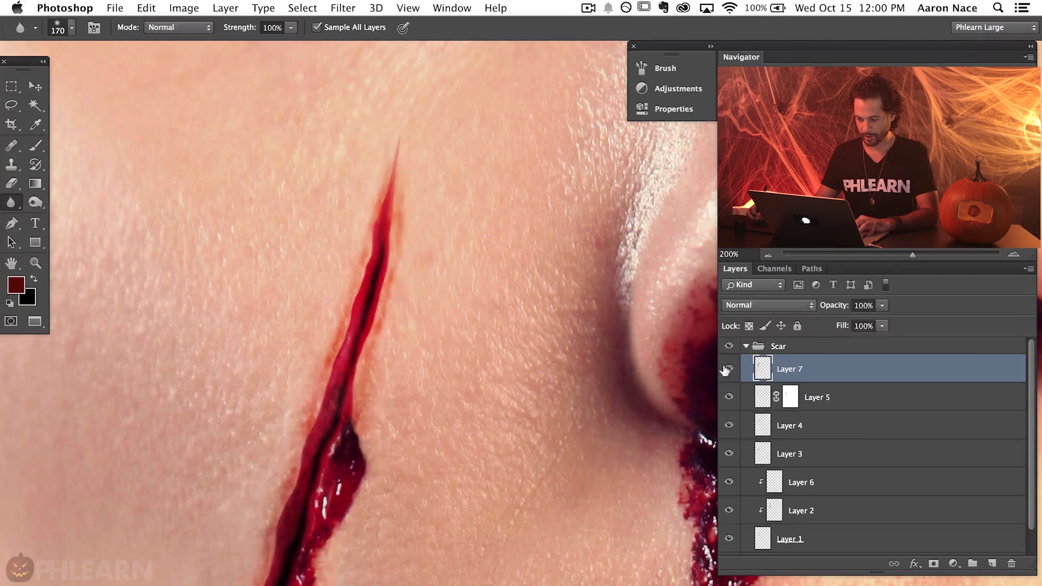
click(727, 369)
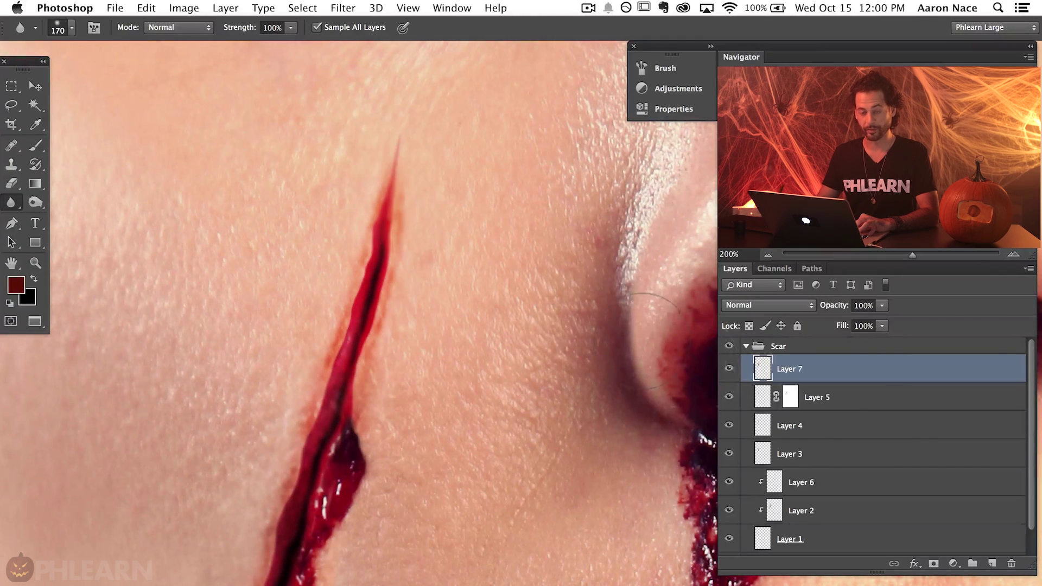